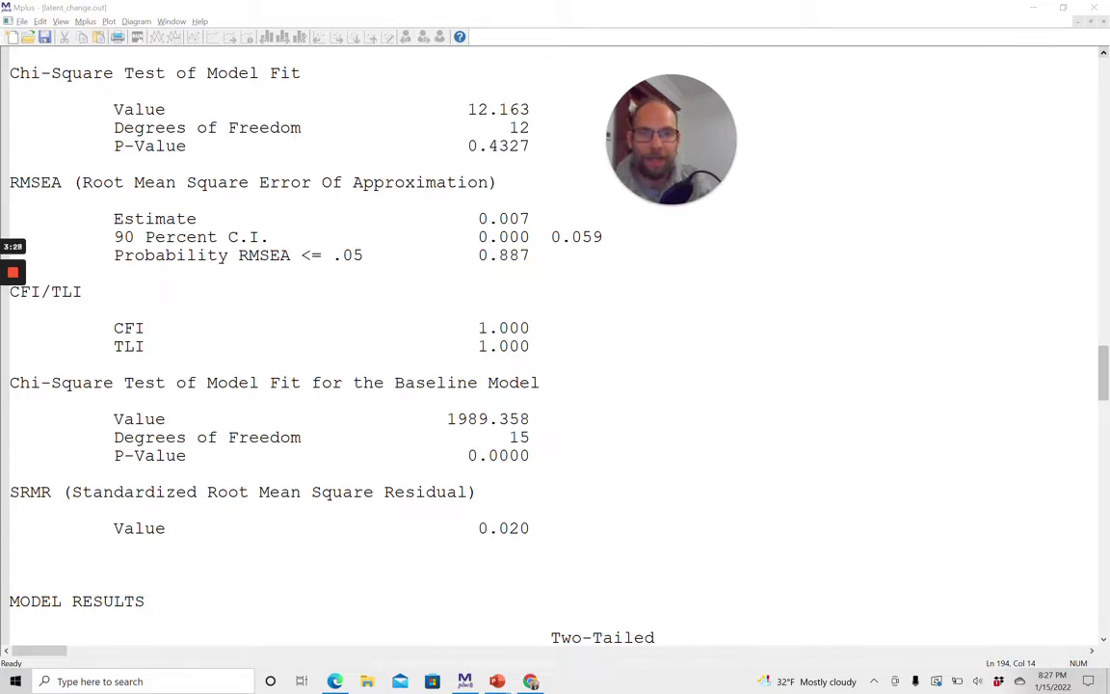
Scroll latent_change.out to the chi-square, RMSEA, CFI/TLI and SRMR (0.020) fit statistics.
drag(1107, 384, 1107, 418)
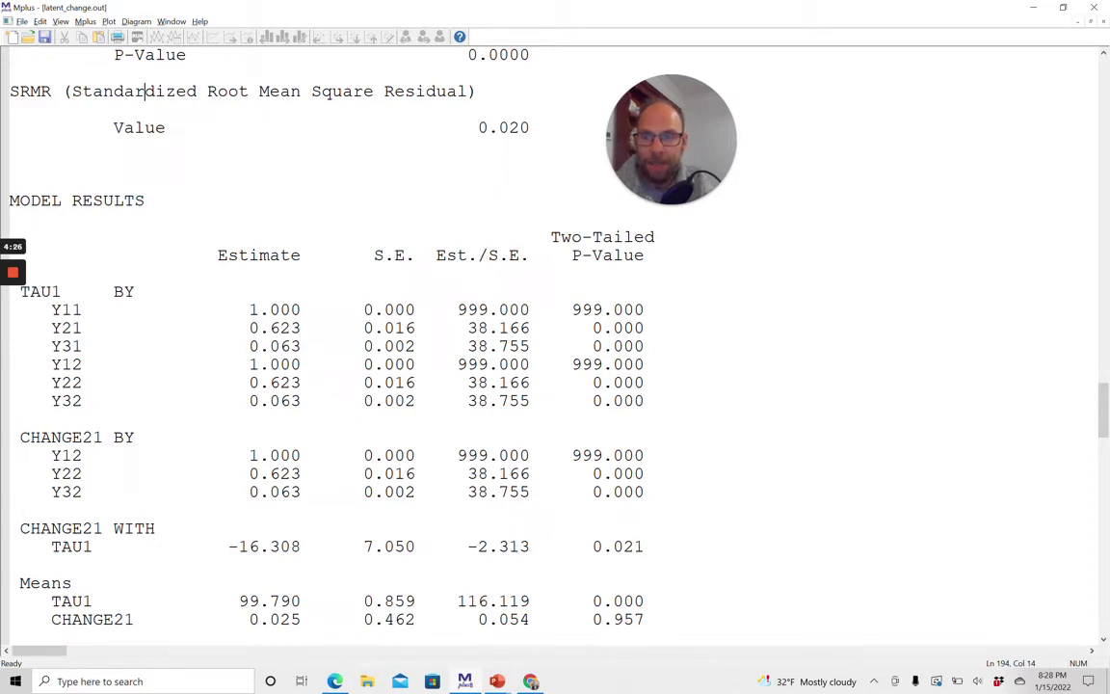
drag(50, 364, 83, 364)
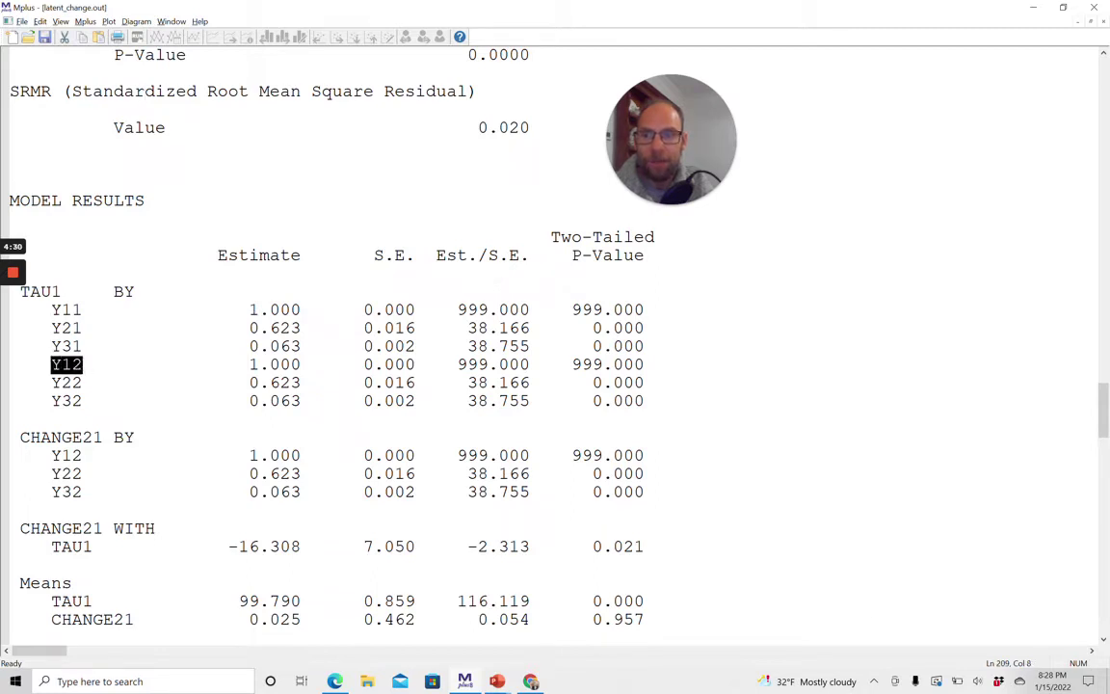
click(258, 364)
drag(249, 364, 419, 363)
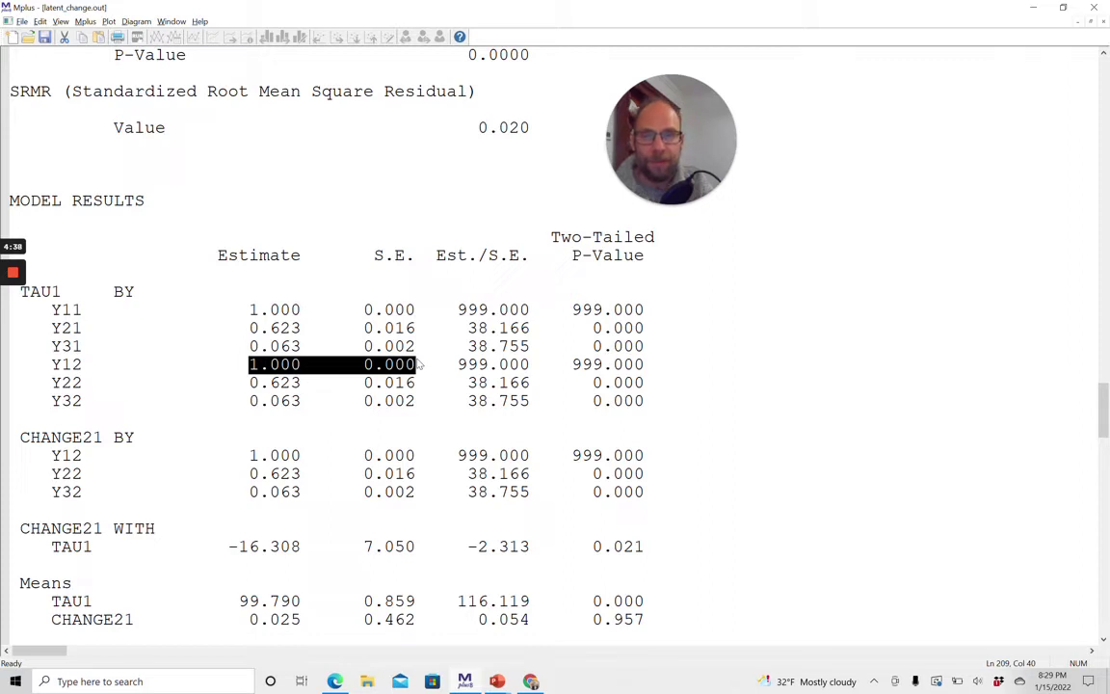
drag(300, 346, 252, 330)
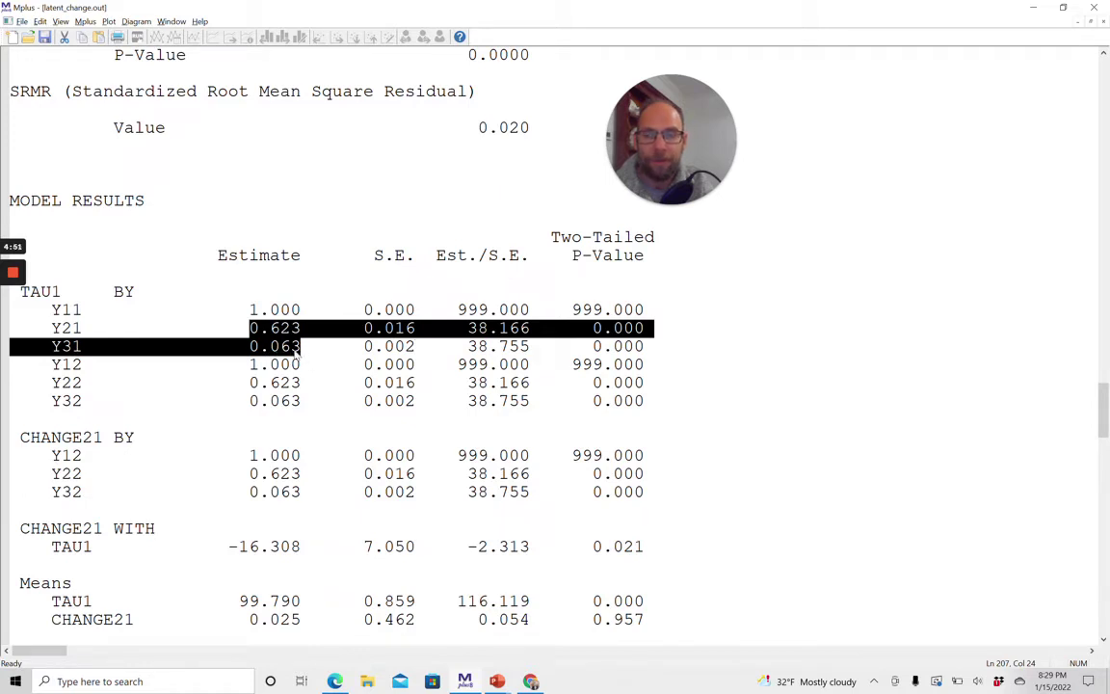
double_click(399, 346)
drag(399, 346, 368, 349)
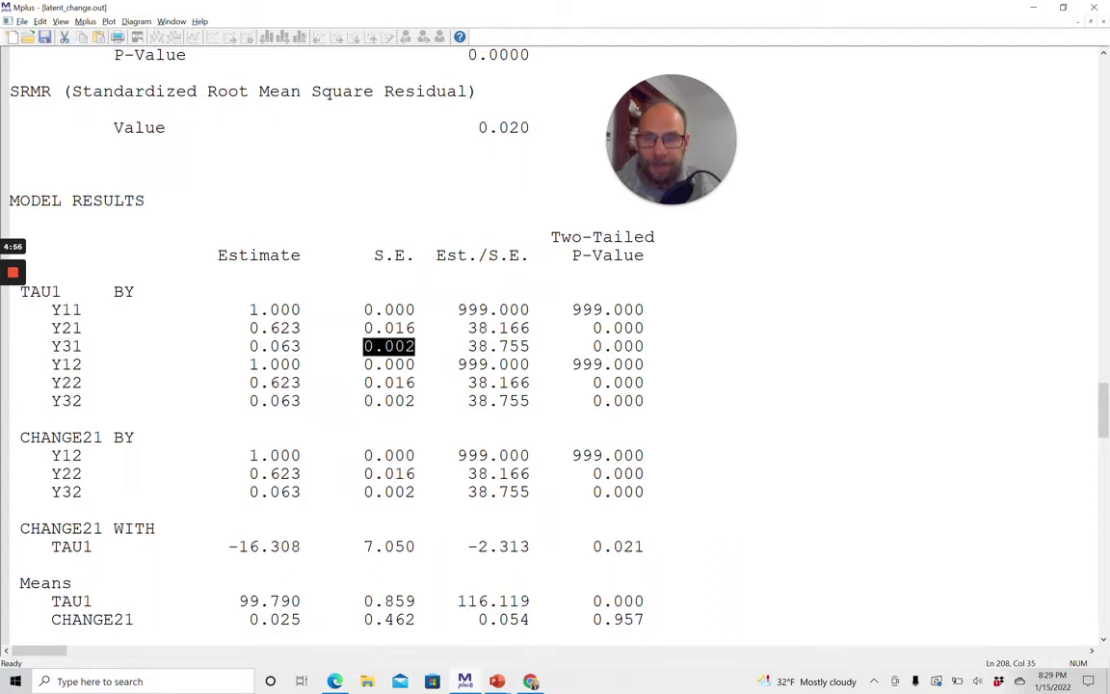
click(310, 401)
drag(311, 401, 251, 384)
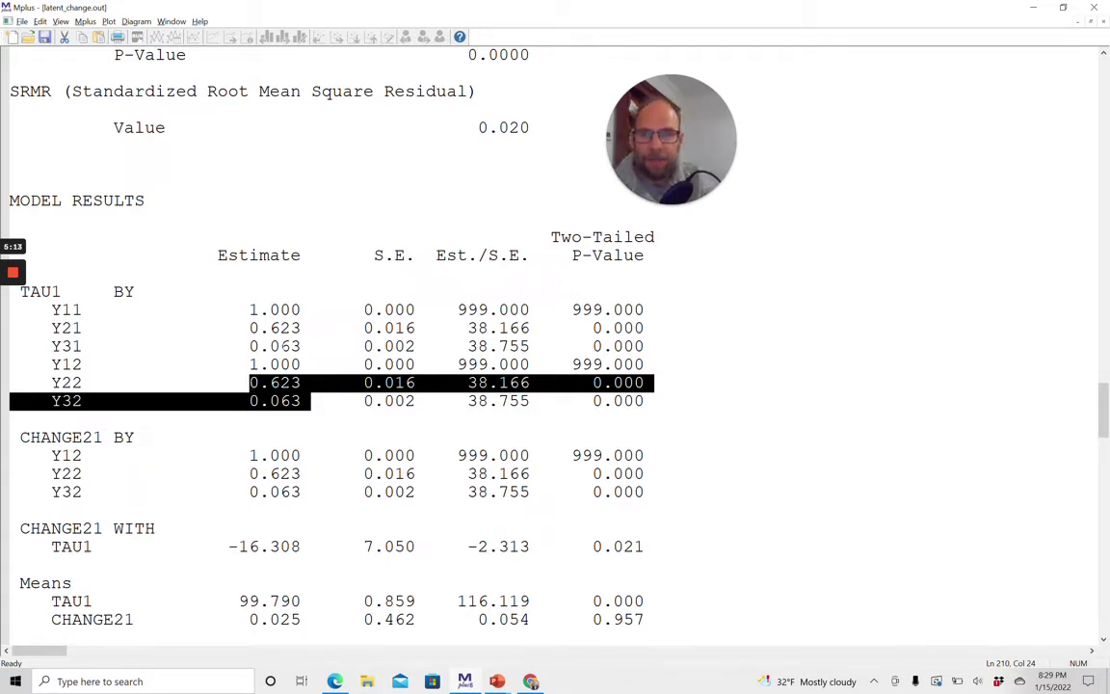
click(301, 346)
drag(300, 346, 252, 346)
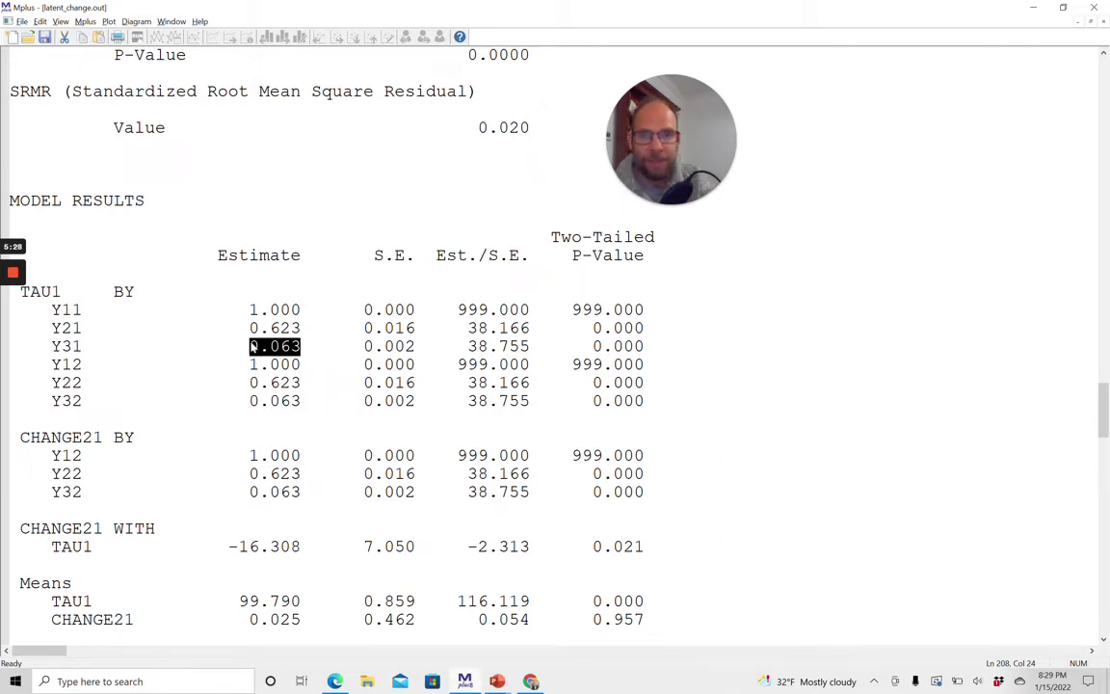
drag(643, 346, 447, 328)
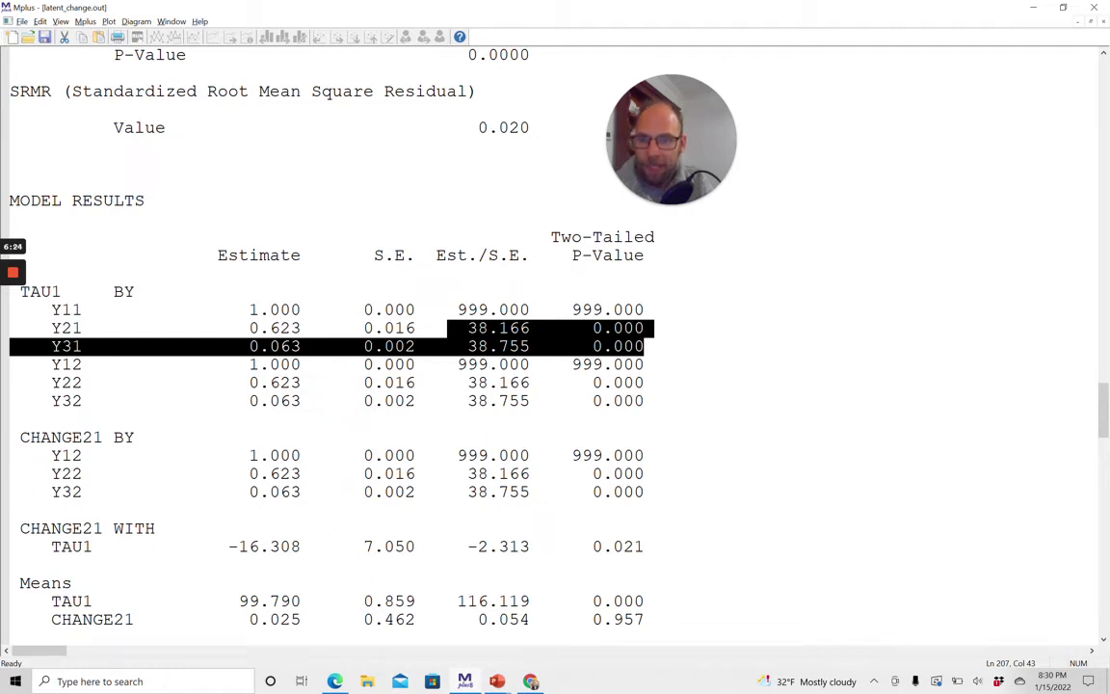
drag(309, 492, 250, 455)
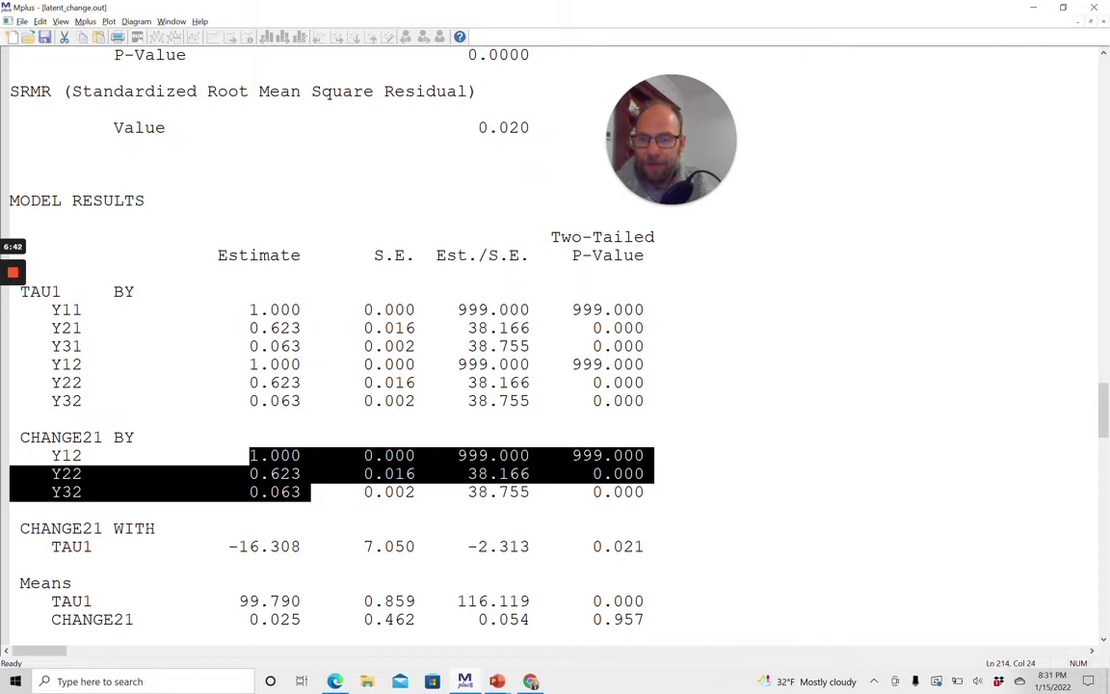
right_click(135, 482)
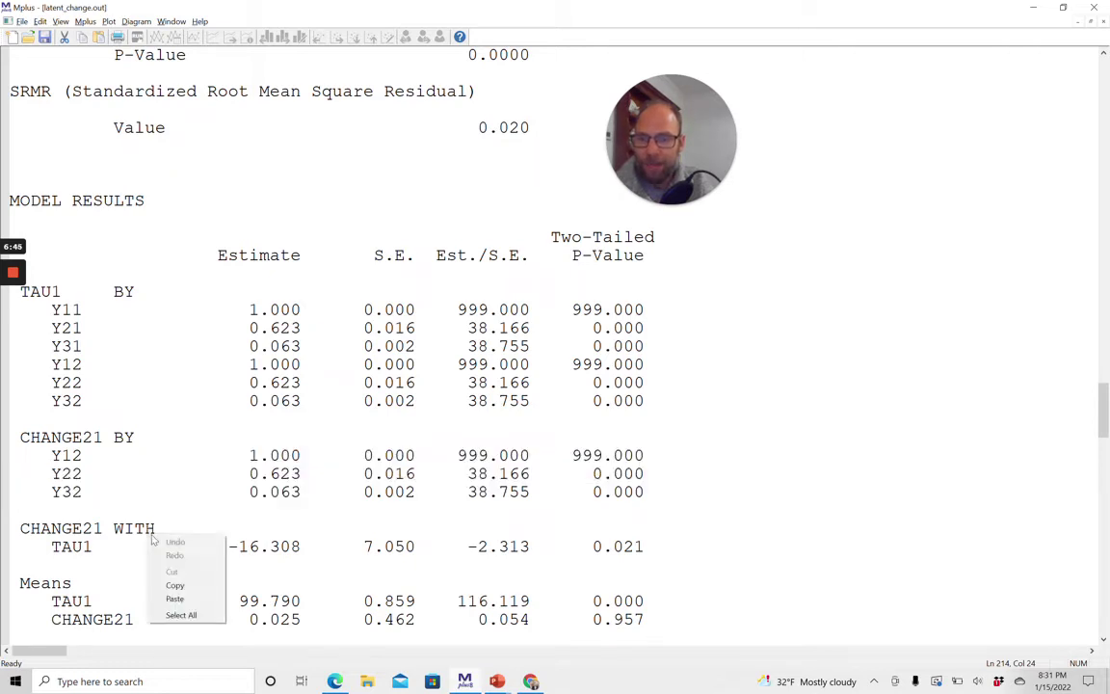
click(252, 493)
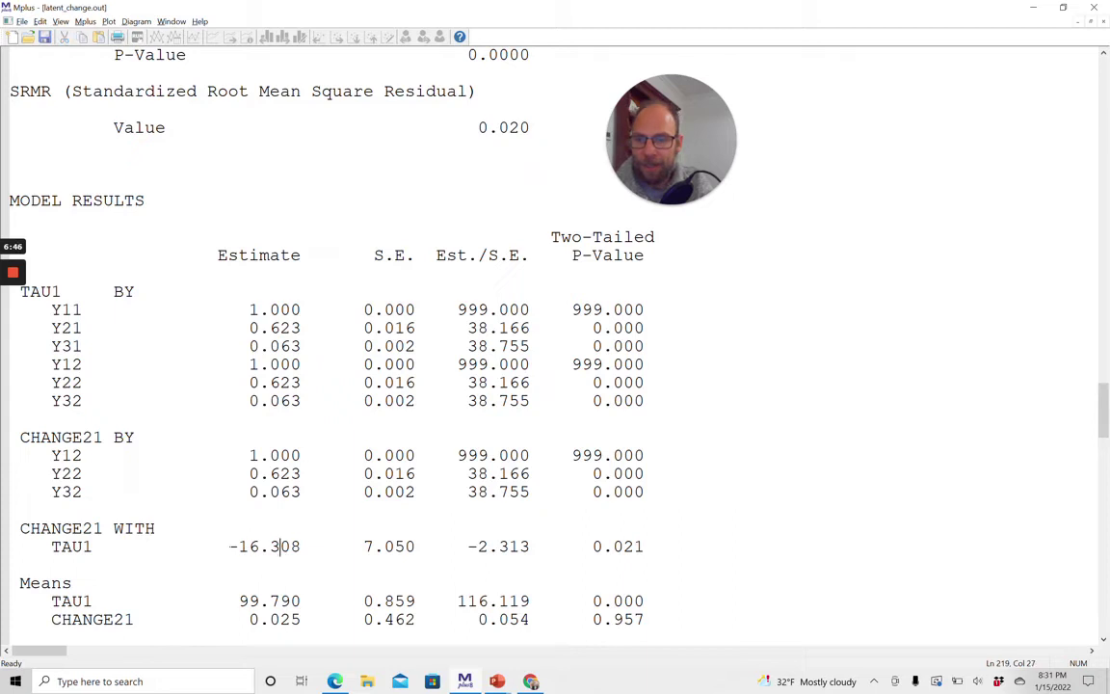
drag(228, 546, 301, 546)
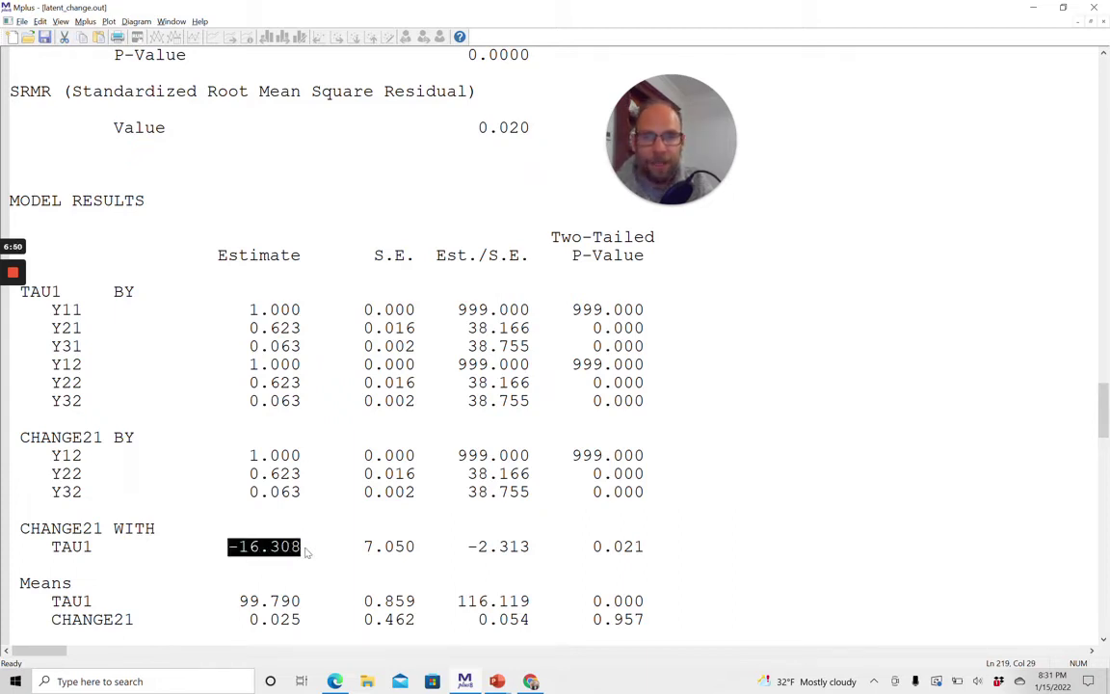
click(592, 547)
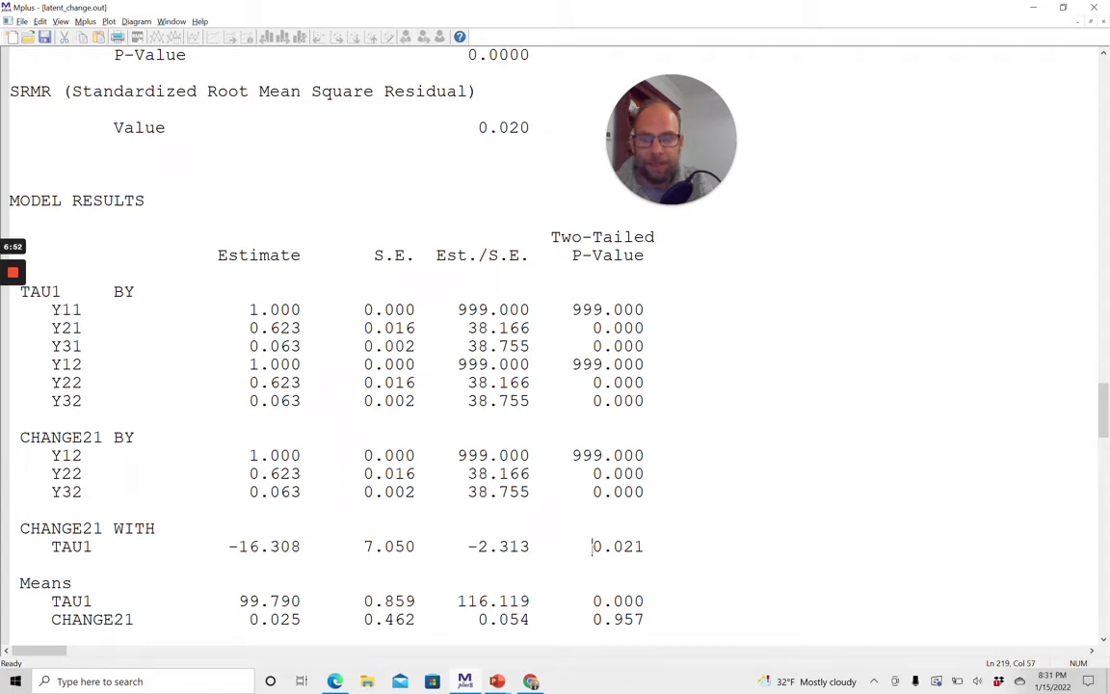
drag(592, 547, 645, 547)
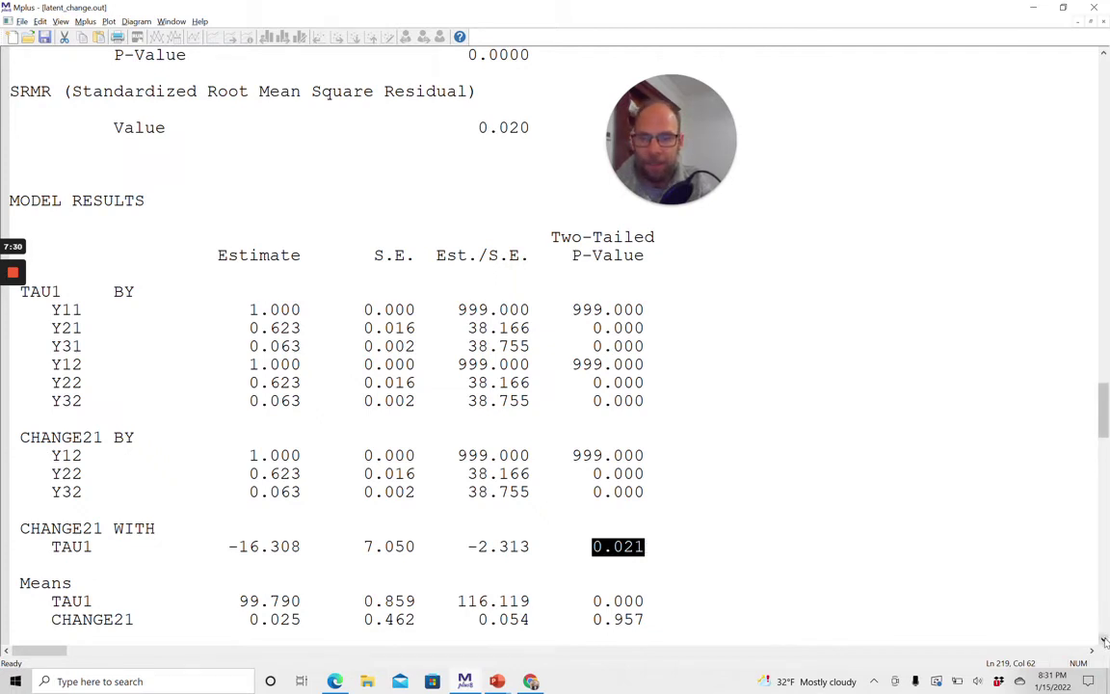
Highlight the TAU1 mean 99.790, the CHANGE21 mean 0.025 and its p-value 0.957.
drag(1104, 641, 1104, 641)
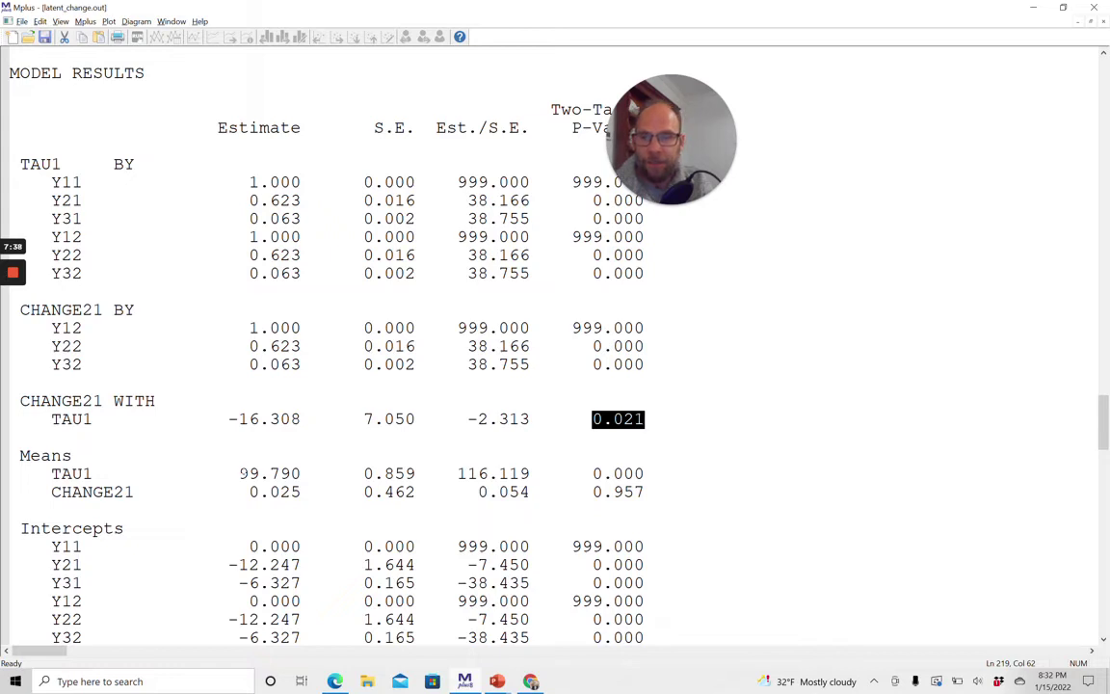
drag(238, 473, 302, 479)
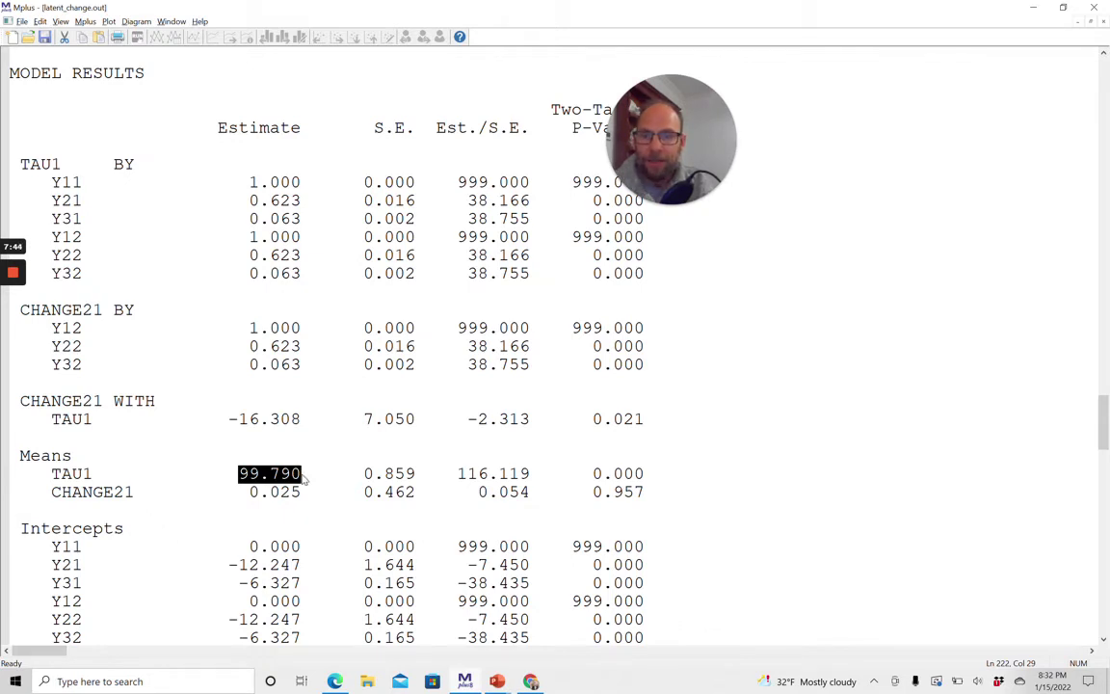
drag(249, 493, 310, 494)
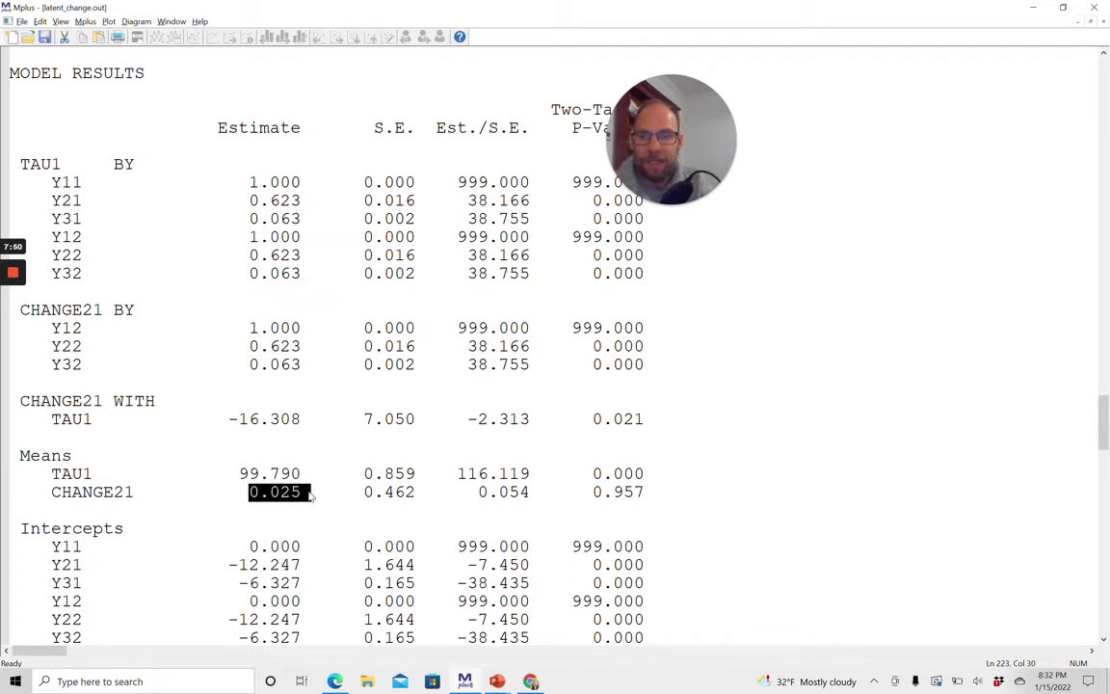
drag(644, 492, 587, 492)
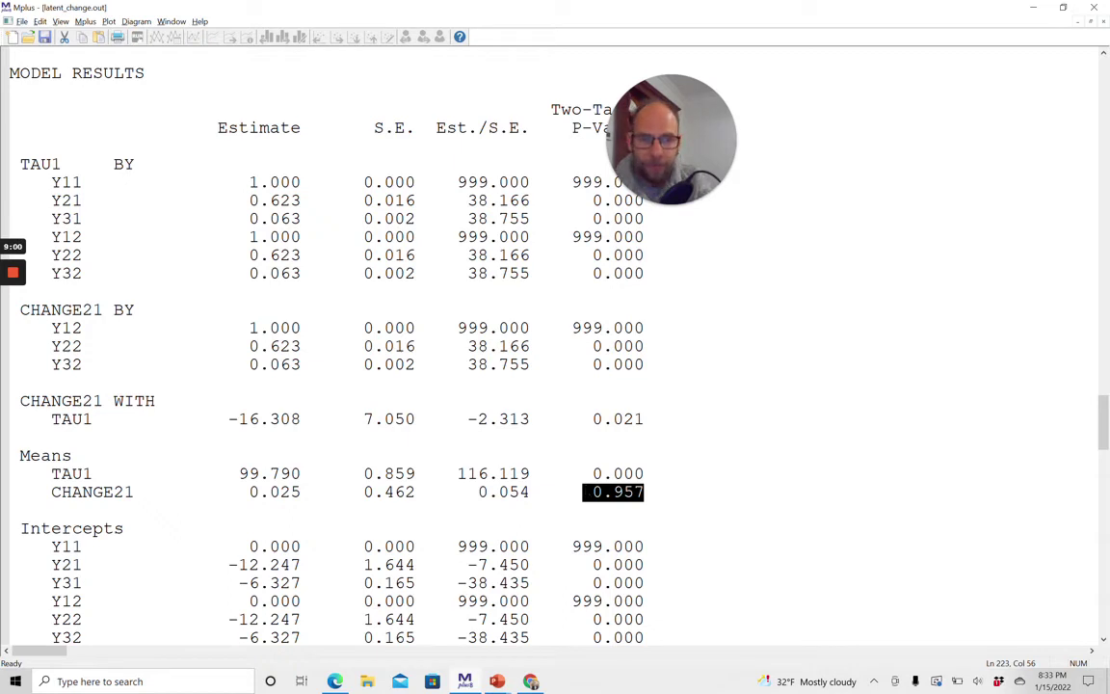
Scroll down to the Intercepts block and highlight Y11's fixed intercept of 0.000.
click(1103, 639)
click(1104, 639)
click(1103, 639)
click(1104, 639)
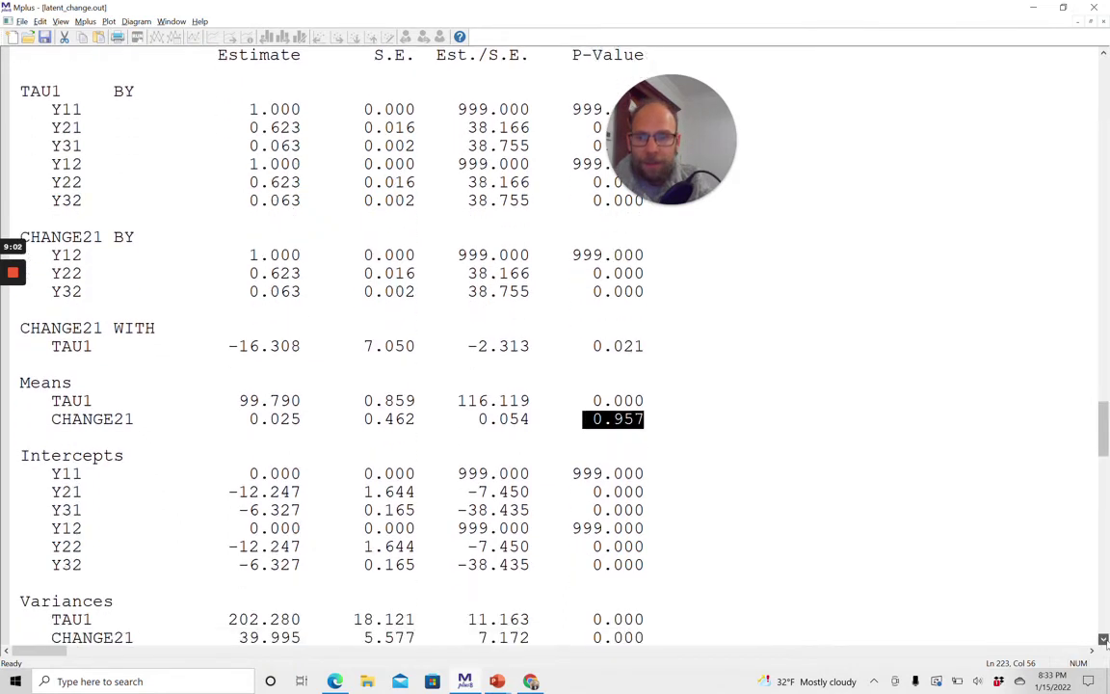
click(1104, 639)
click(1104, 639)
click(1103, 639)
click(1103, 639)
click(1104, 639)
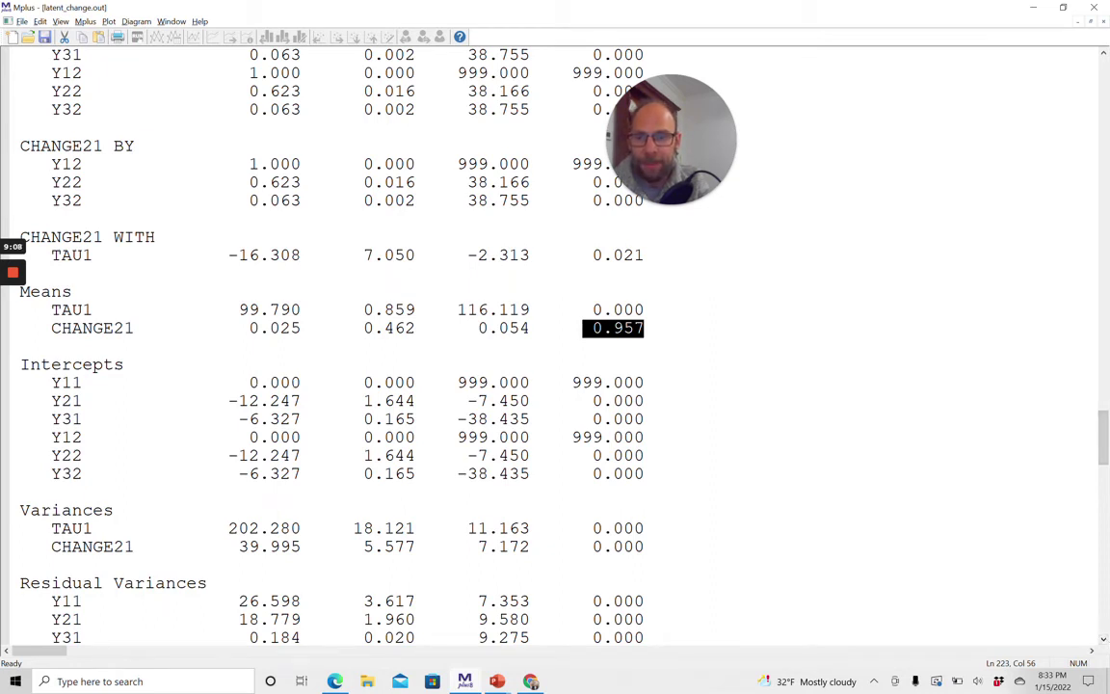
drag(249, 382, 301, 382)
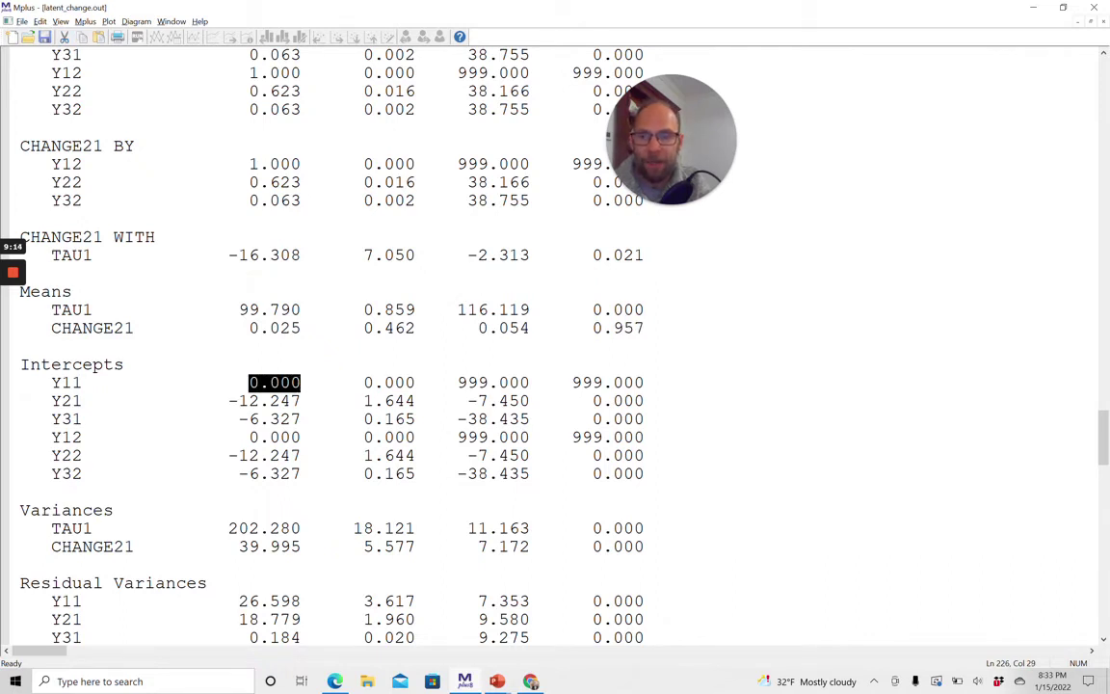
drag(302, 438, 230, 439)
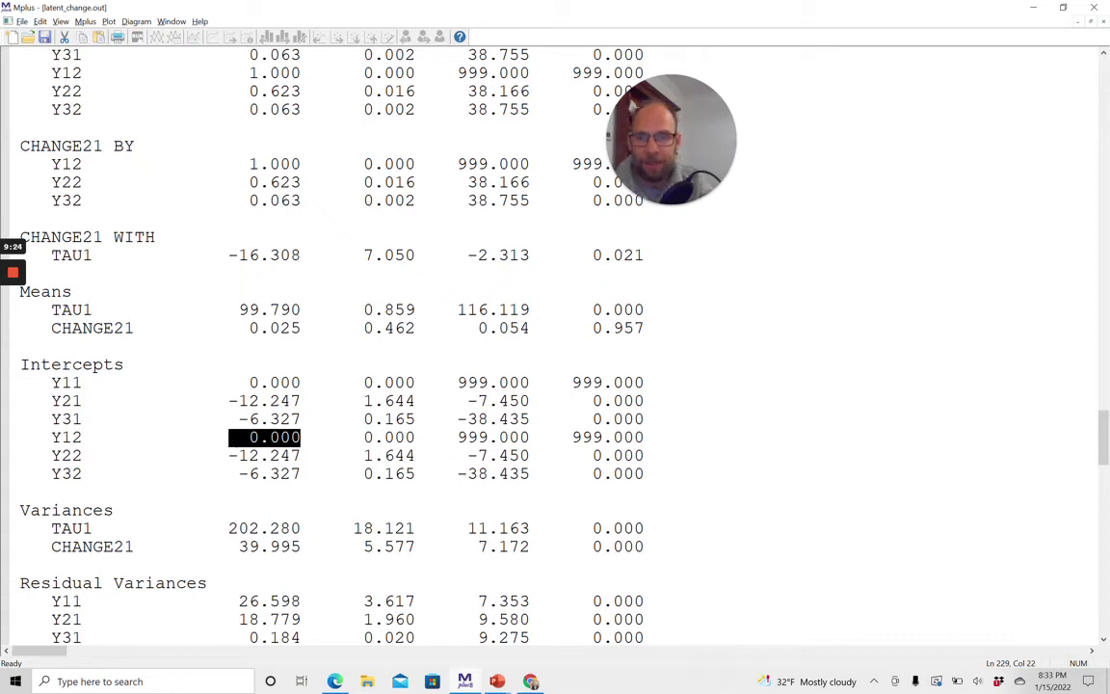
drag(414, 436, 301, 418)
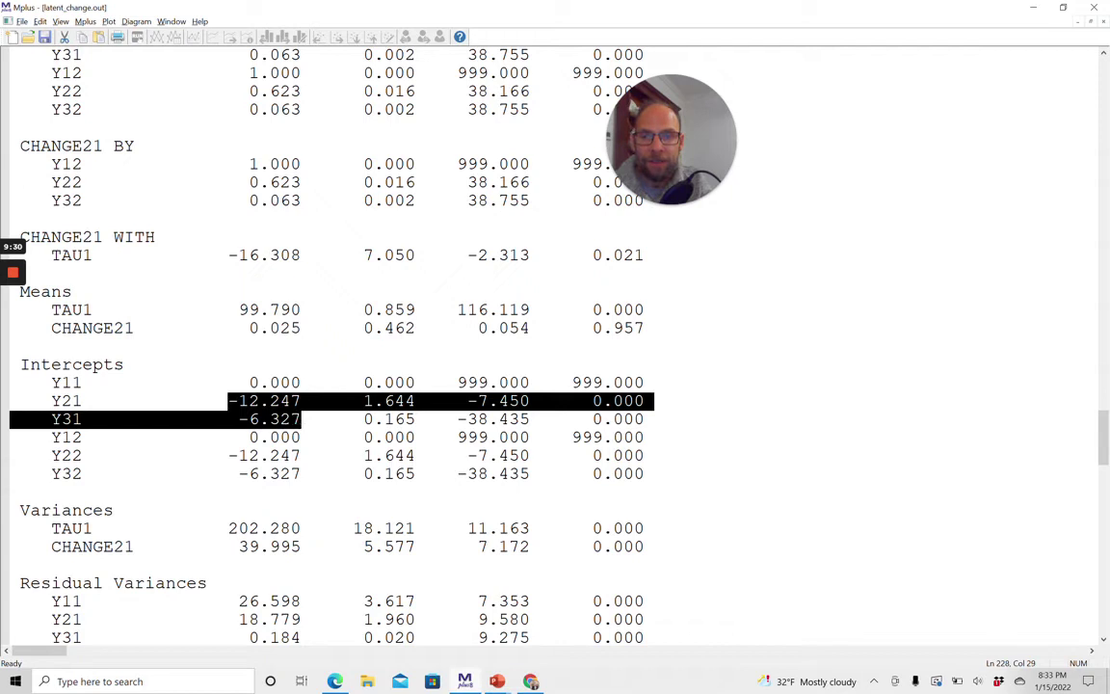
drag(300, 473, 230, 456)
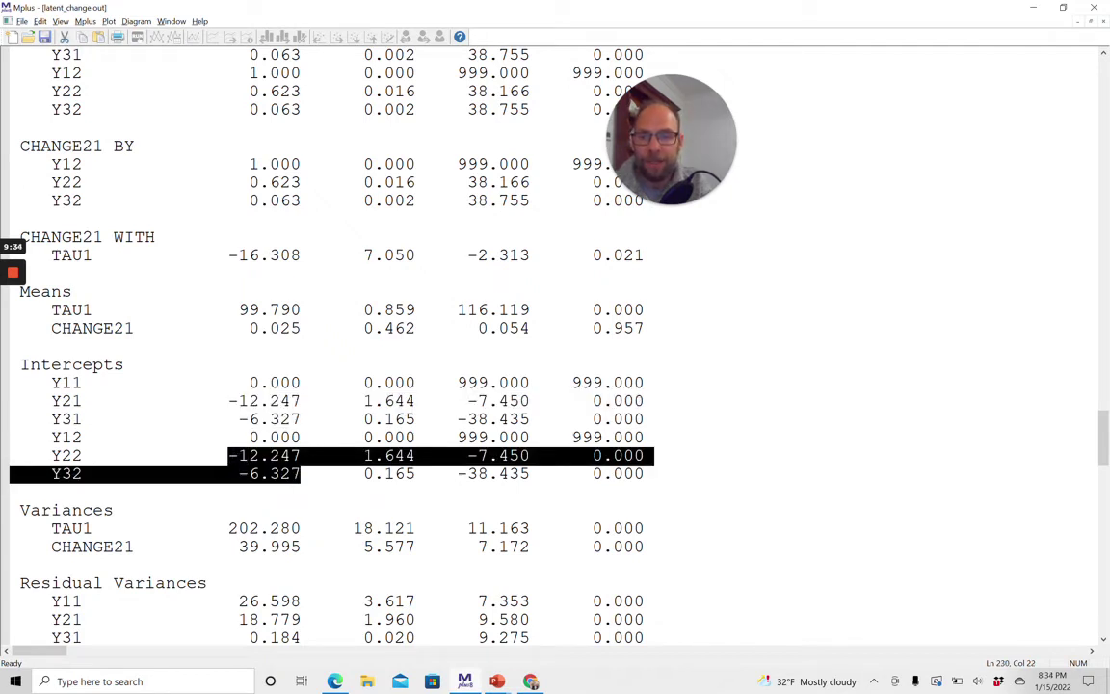
click(301, 419)
drag(302, 420, 230, 401)
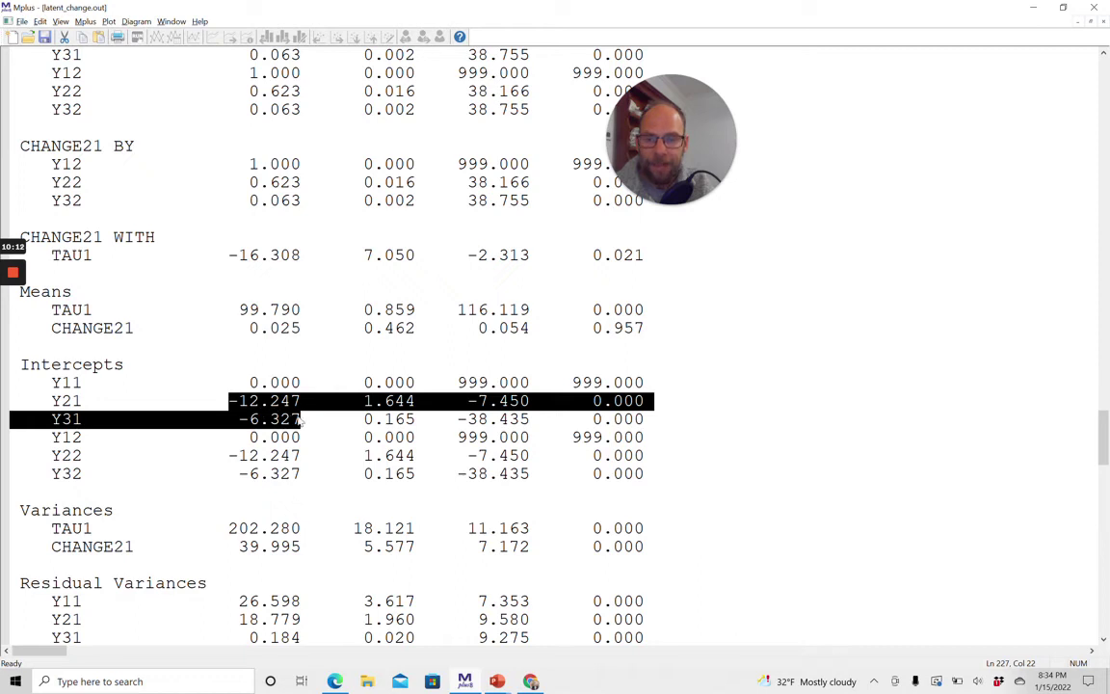
drag(648, 419, 597, 409)
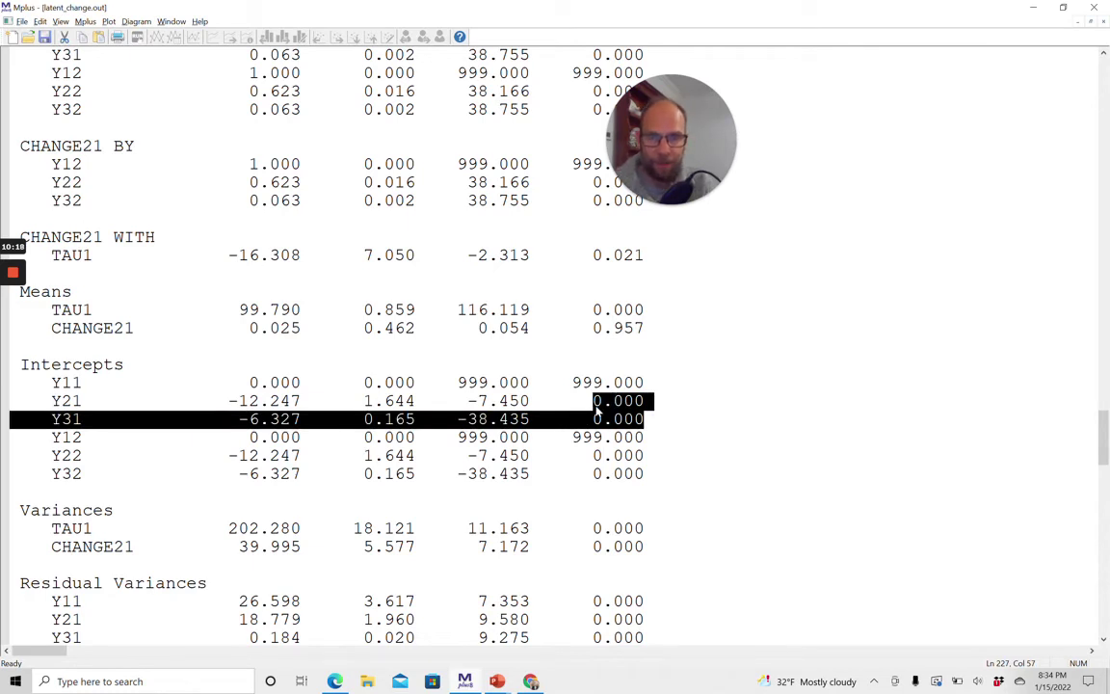
drag(301, 383, 231, 382)
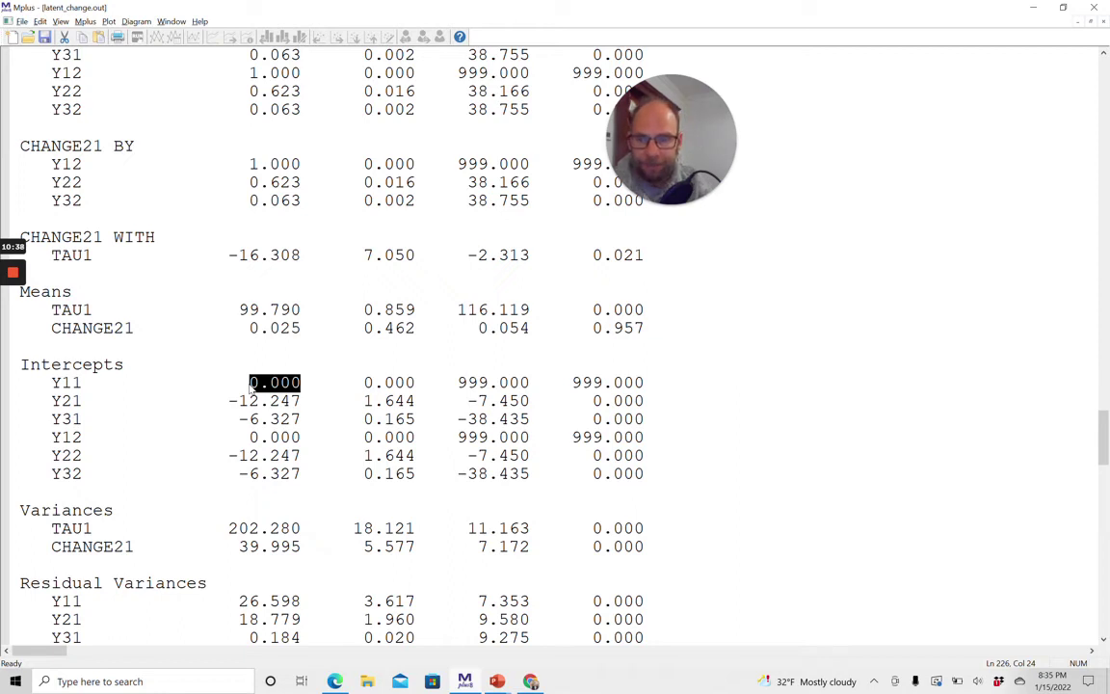
Highlight the latent variances, first TAU1 at 202.280, then CHANGE21 at 39.995.
drag(300, 547, 231, 530)
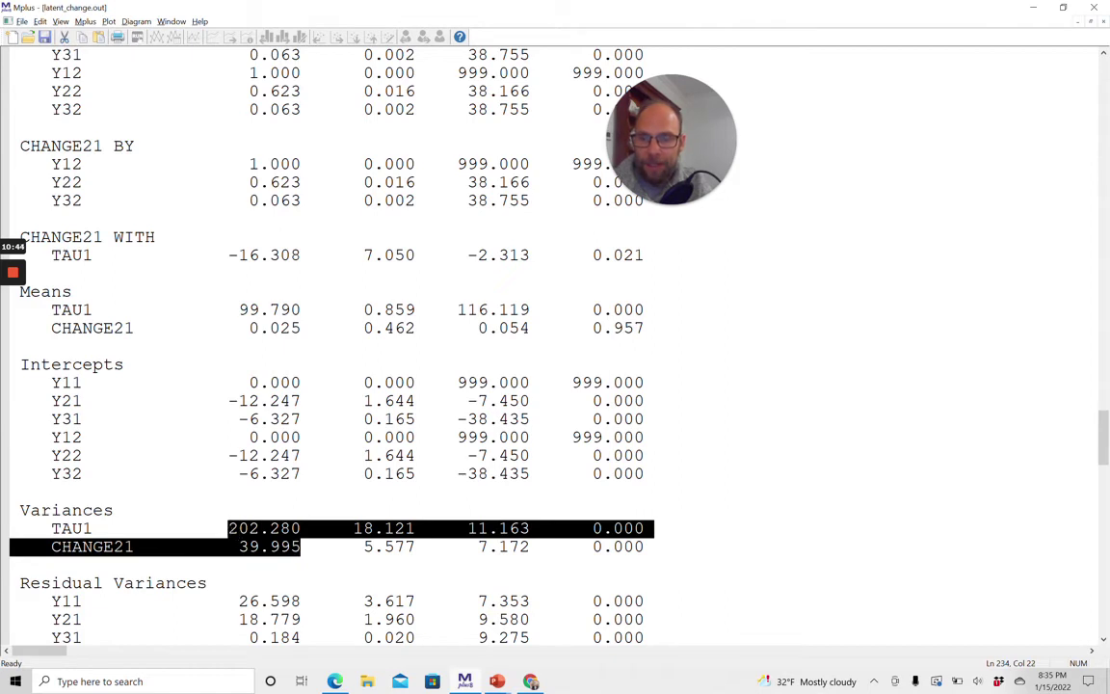
key(Left)
key(shift+Right)
key(shift+Right)
key(shift+Right)
key(shift+Right)
key(shift+Right)
key(shift+Right)
key(shift+Right)
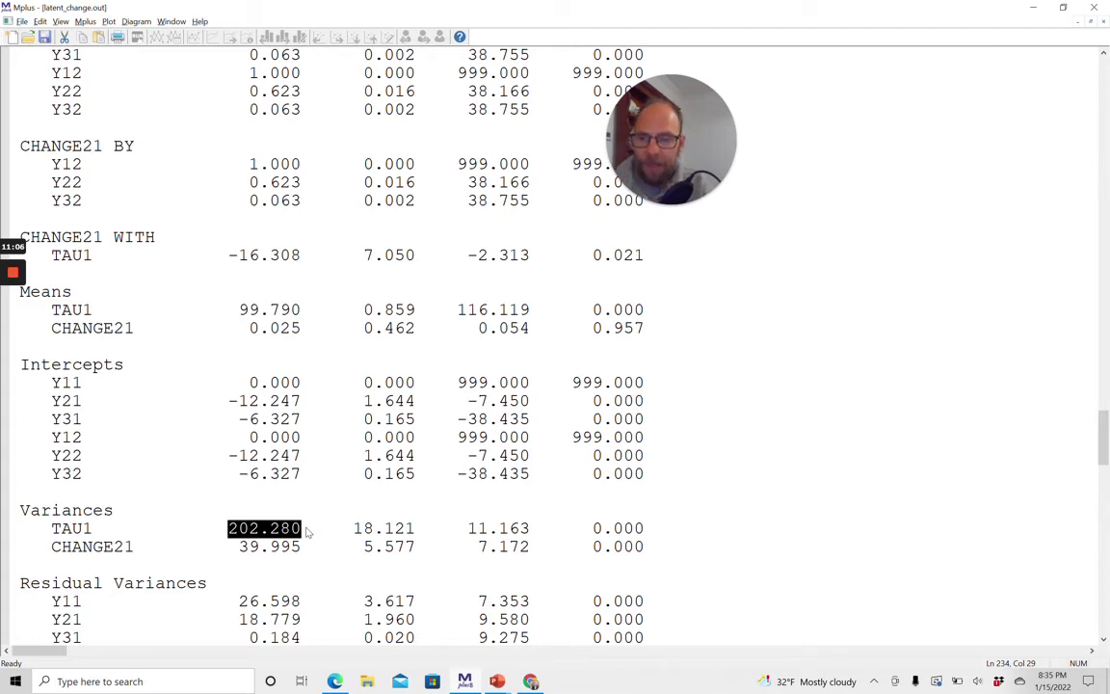
drag(238, 546, 302, 549)
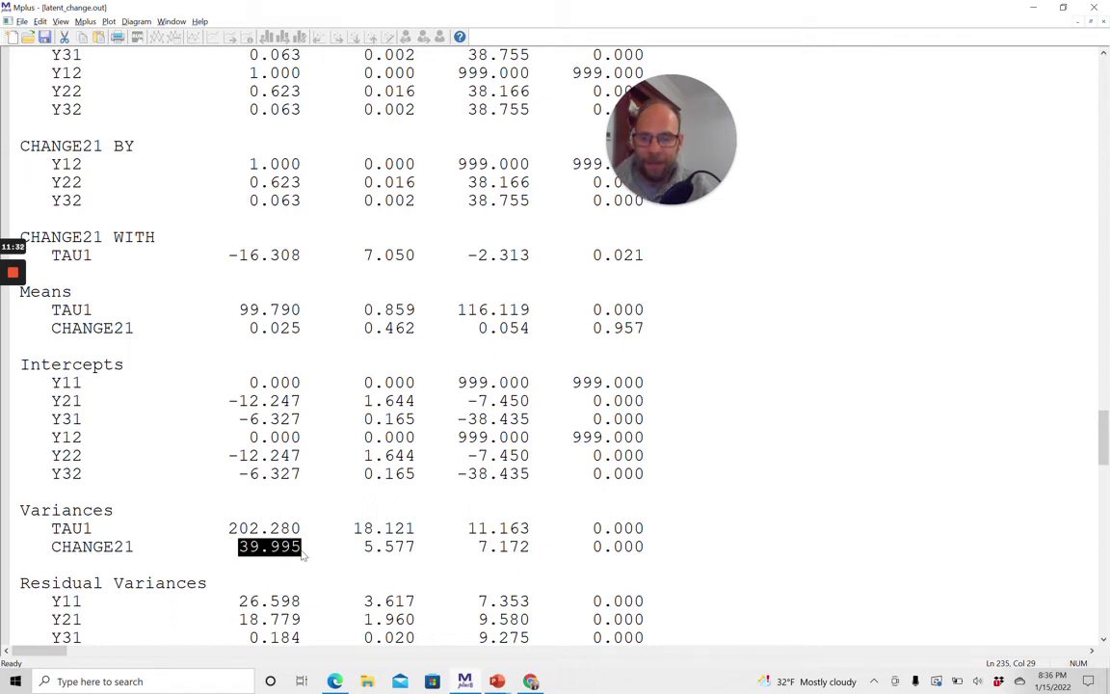
Scroll past the residual variances and unstandardized results to the STDYX standardized results.
click(1105, 639)
click(1105, 639)
click(1105, 639)
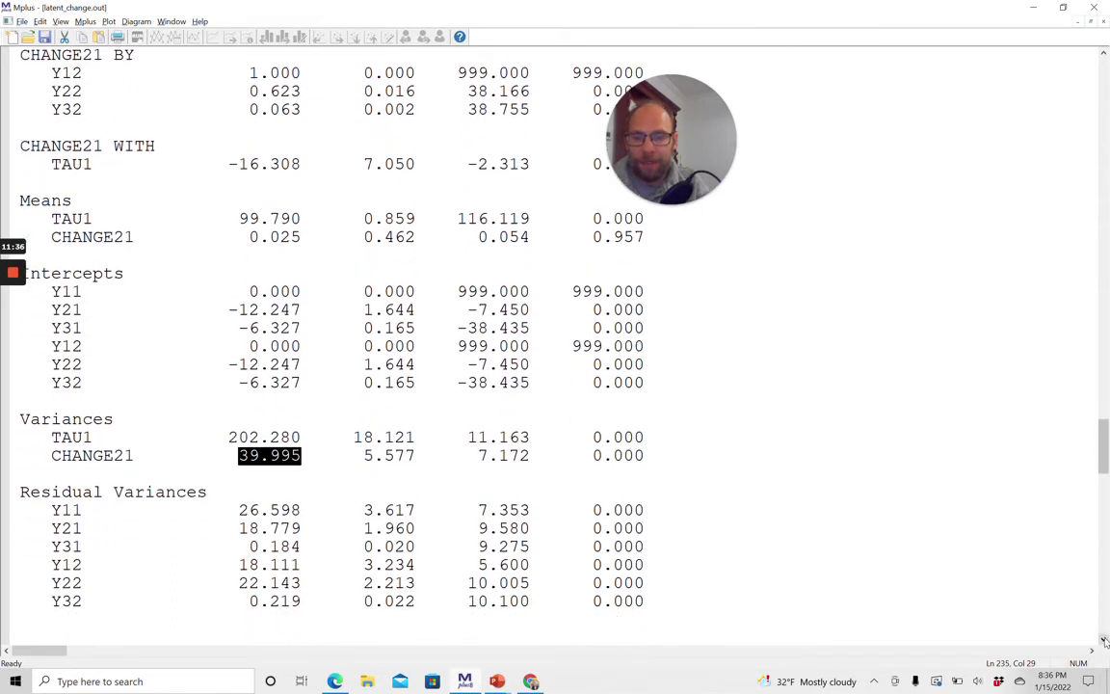
click(1105, 639)
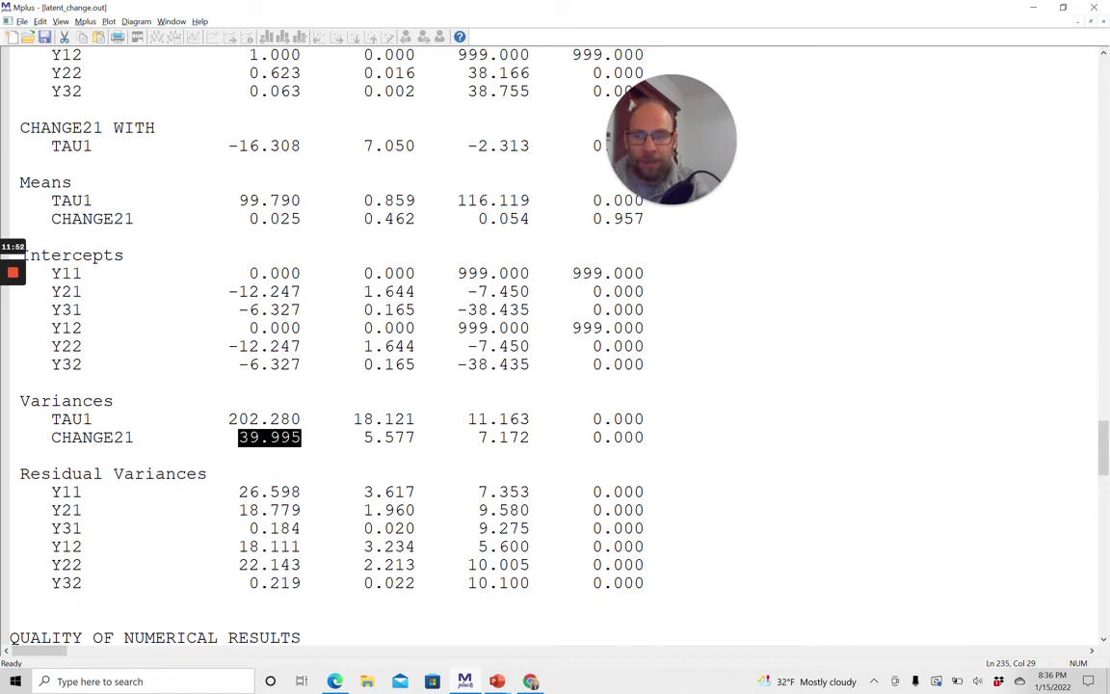
click(1104, 640)
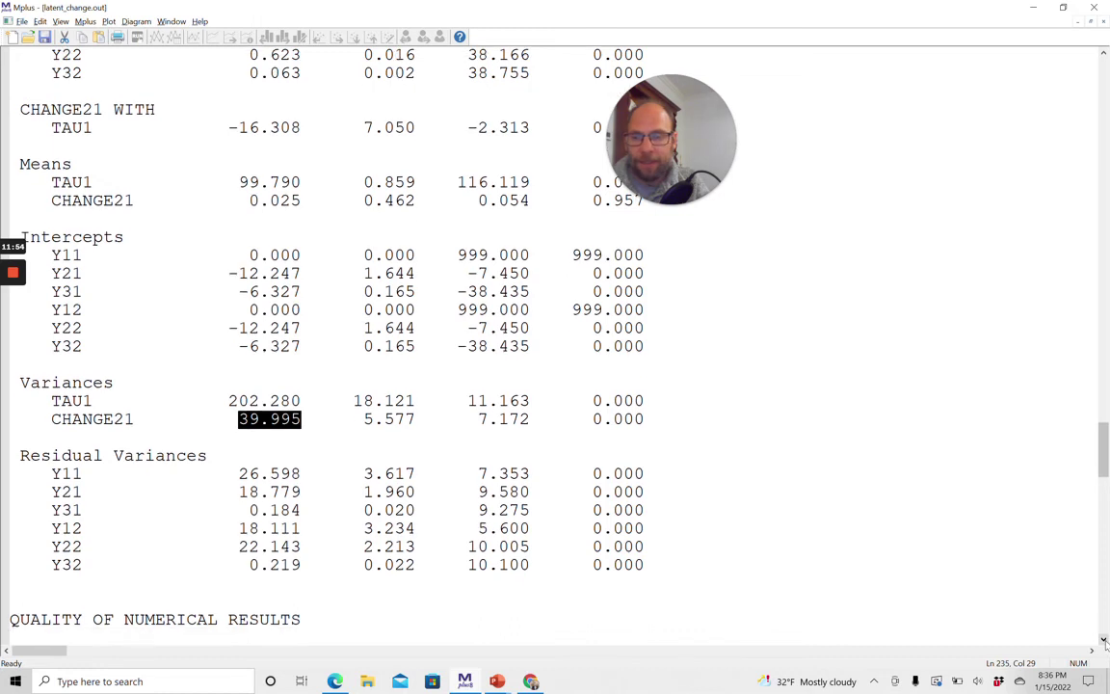
drag(1104, 640, 1105, 640)
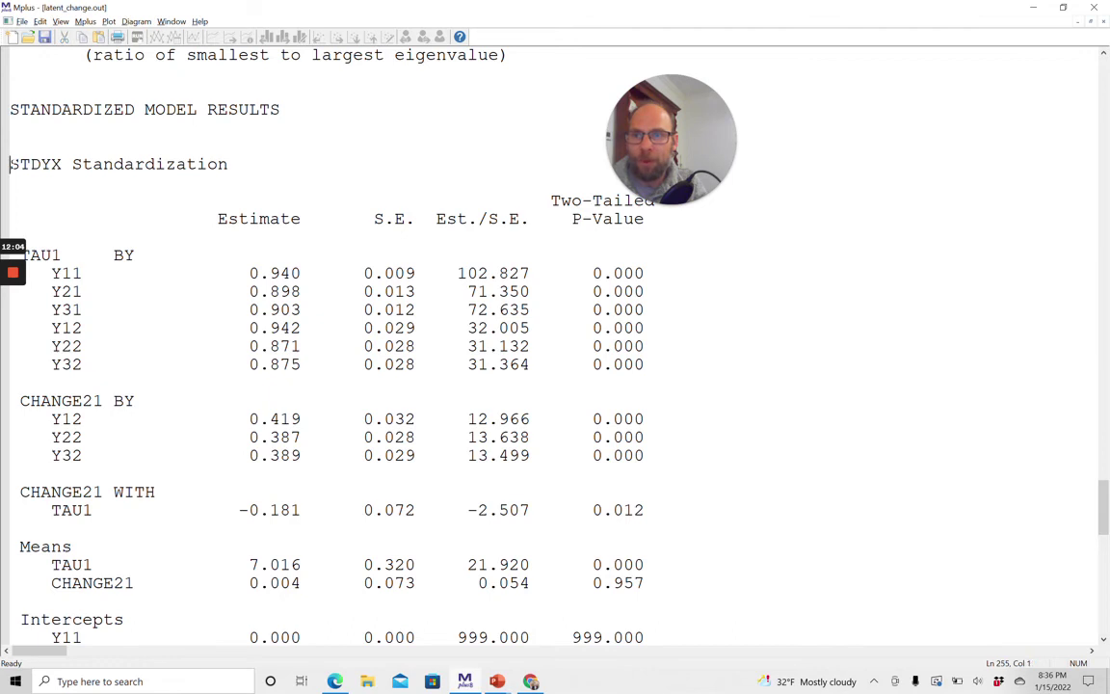
Highlight the STDYX heading, TAU1 loadings 0.940–0.875, and the CHANGE21 WITH TAU1 correlation -0.181.
key(shift+Right)
key(shift+Right)
key(shift+Right)
key(shift+Right)
key(shift+Right)
key(shift+Right)
key(shift+Right)
key(shift+Right)
key(shift+Right)
key(shift+Right)
key(shift+Right)
key(shift+Right)
key(shift+Right)
key(shift+Right)
key(shift+Right)
key(shift+Right)
key(shift+Right)
key(shift+Right)
key(shift+Right)
key(shift+Right)
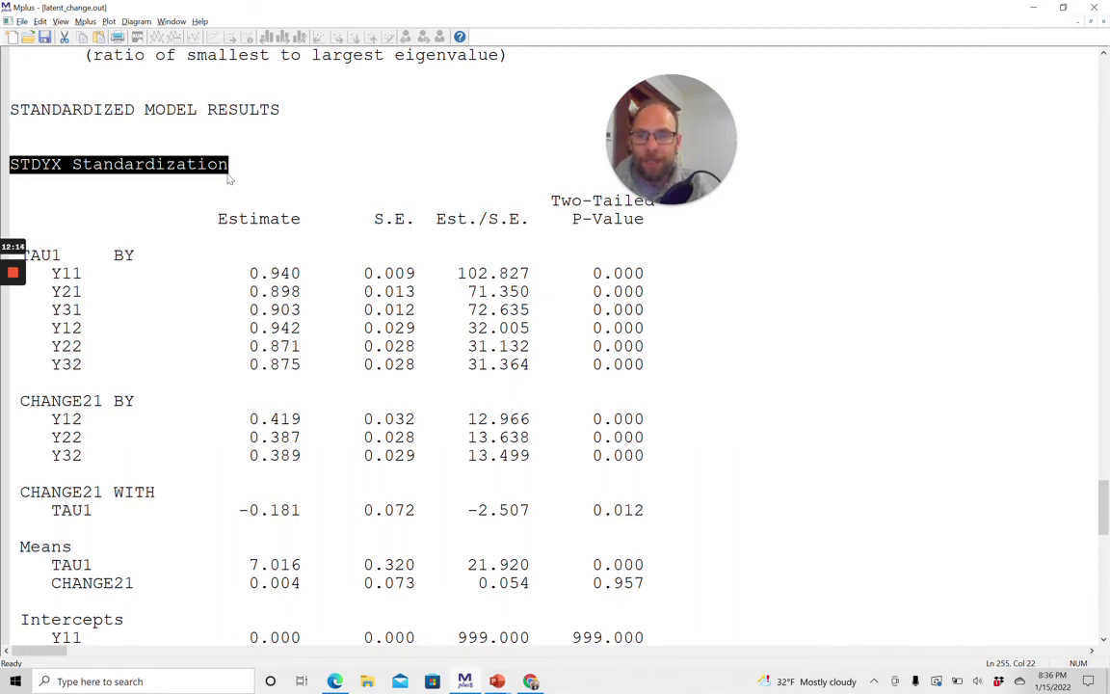
drag(249, 274, 305, 358)
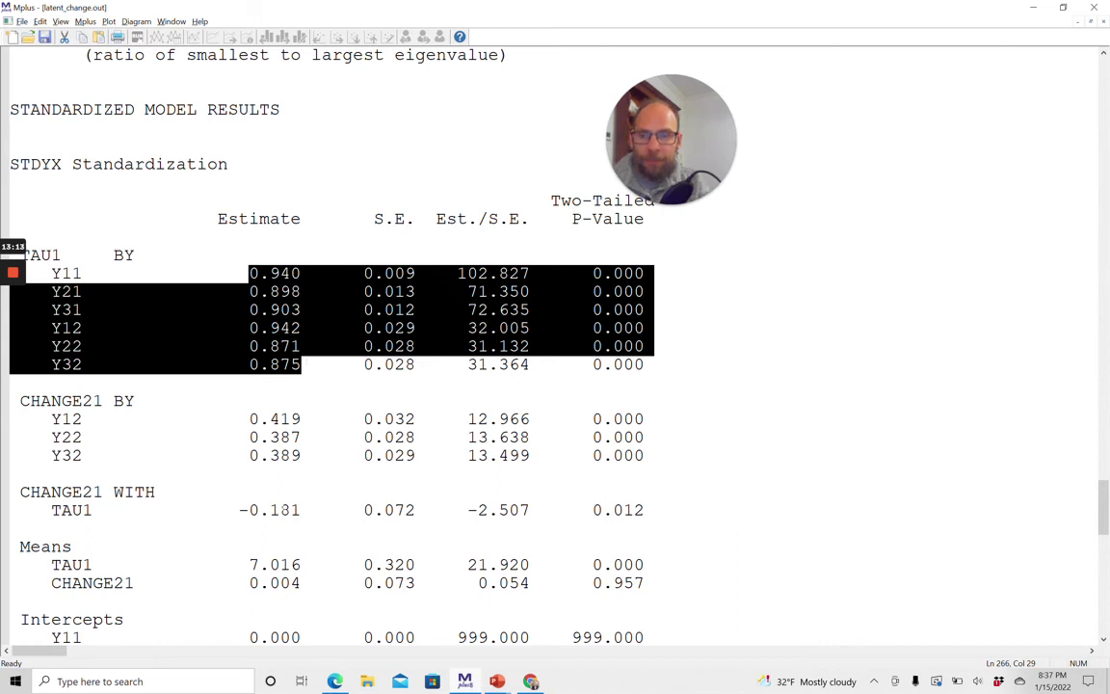
drag(300, 510, 224, 512)
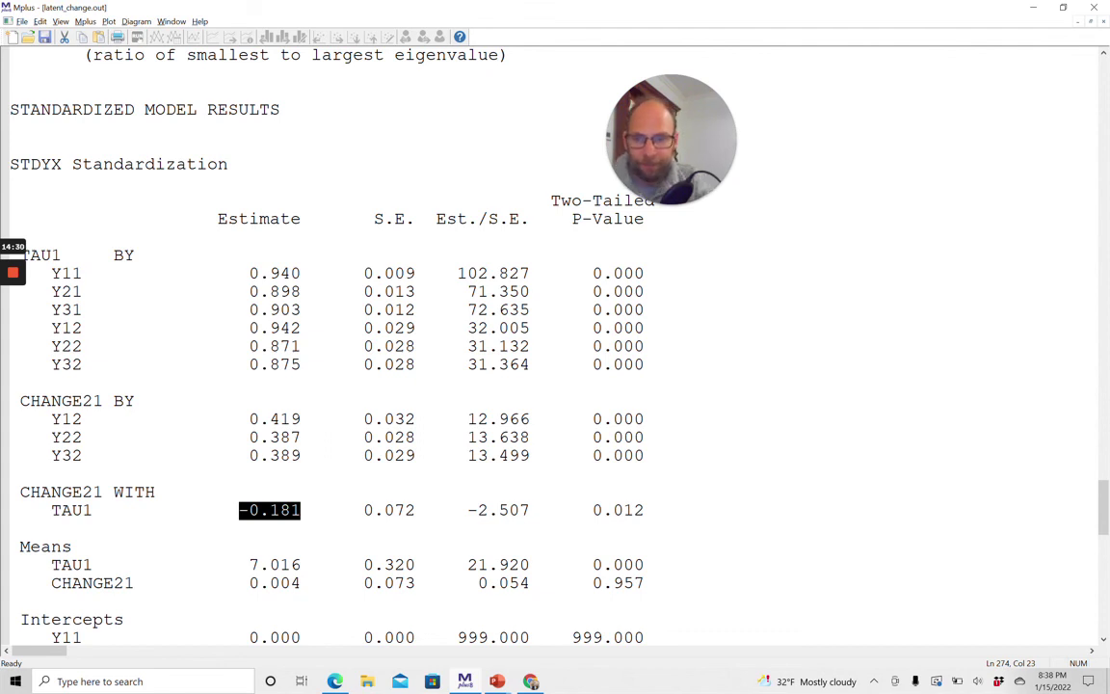
Scroll down to the R-SQUARE section and highlight Y11's standardized residual variance of 0.116.
click(1103, 640)
click(1104, 640)
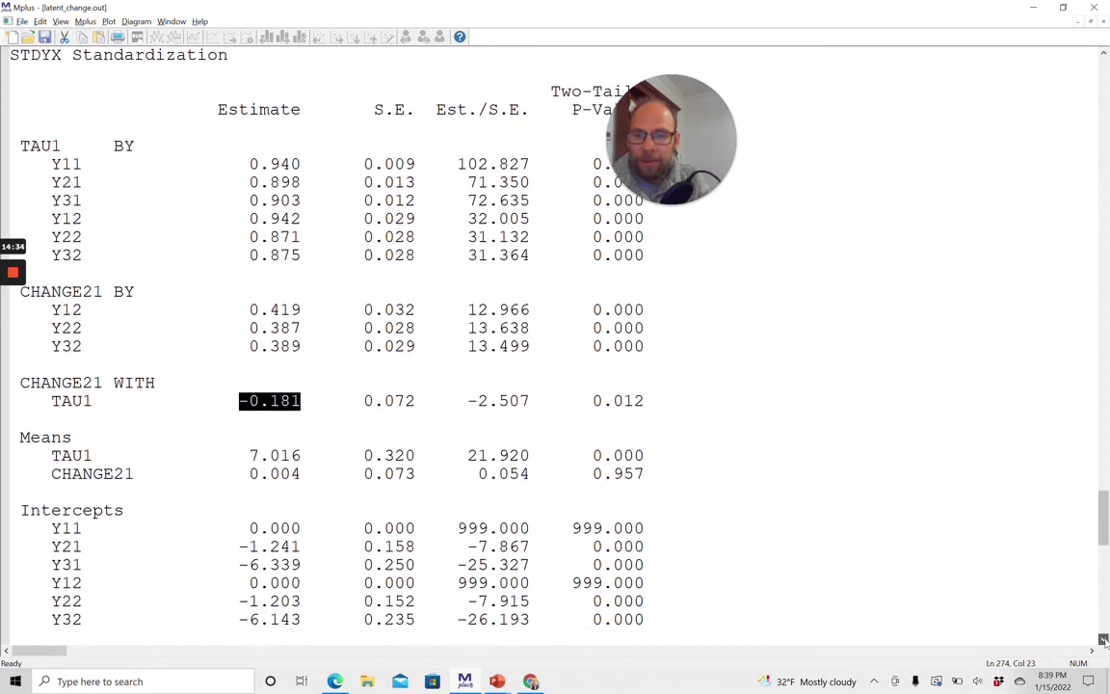
click(1104, 640)
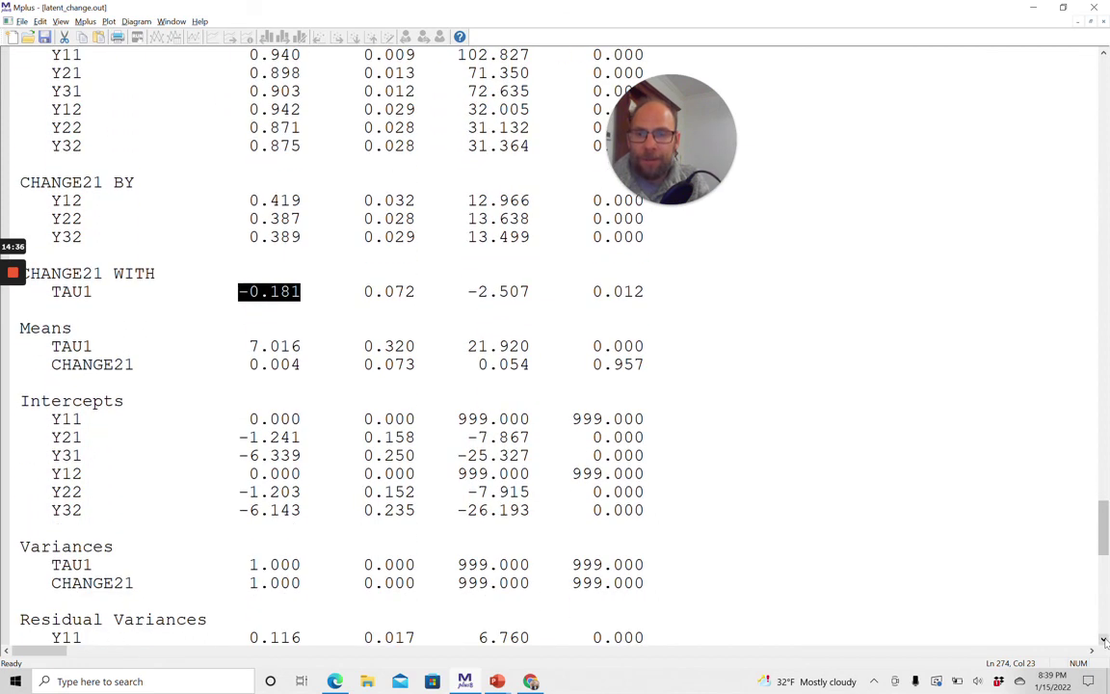
click(1104, 640)
click(1103, 640)
click(1103, 640)
click(1104, 640)
click(1104, 640)
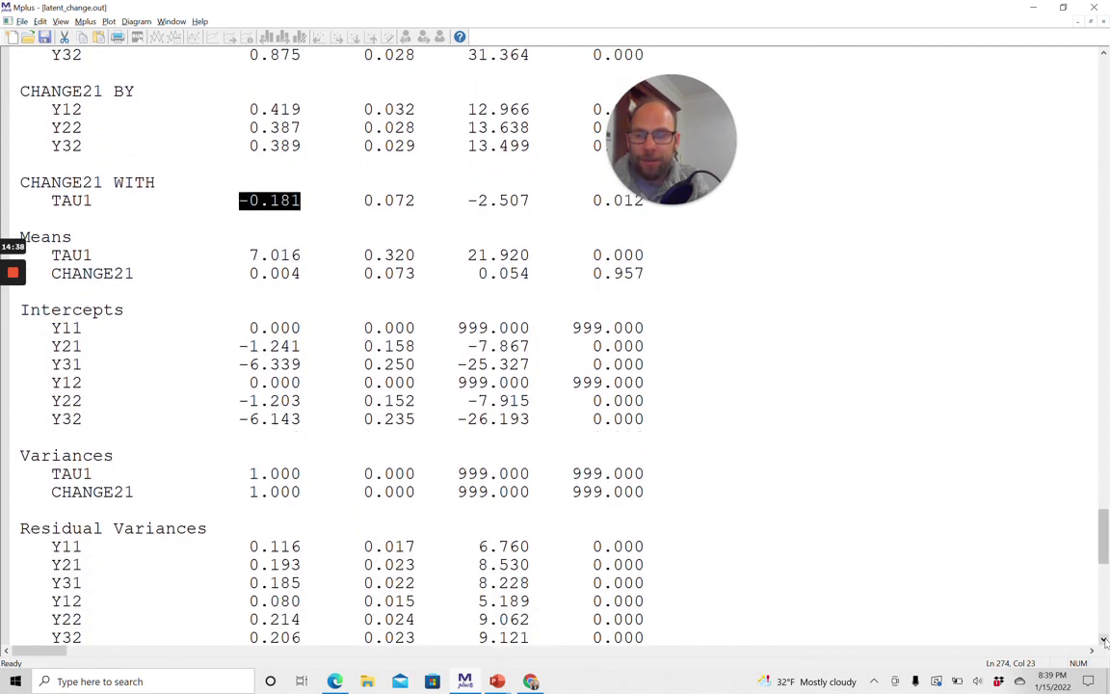
click(1104, 640)
click(1103, 640)
click(1104, 640)
click(1104, 640)
click(1104, 640)
click(1103, 640)
click(1104, 640)
click(1104, 640)
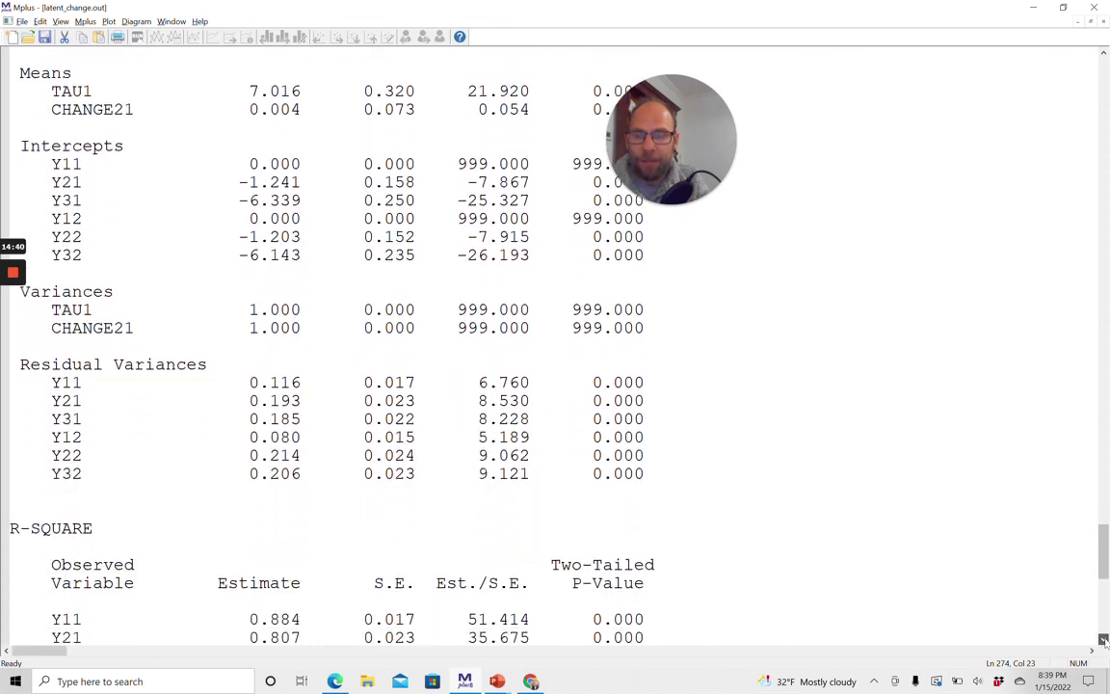
click(1103, 640)
click(1103, 640)
click(1103, 640)
click(1104, 640)
click(1104, 640)
click(1103, 640)
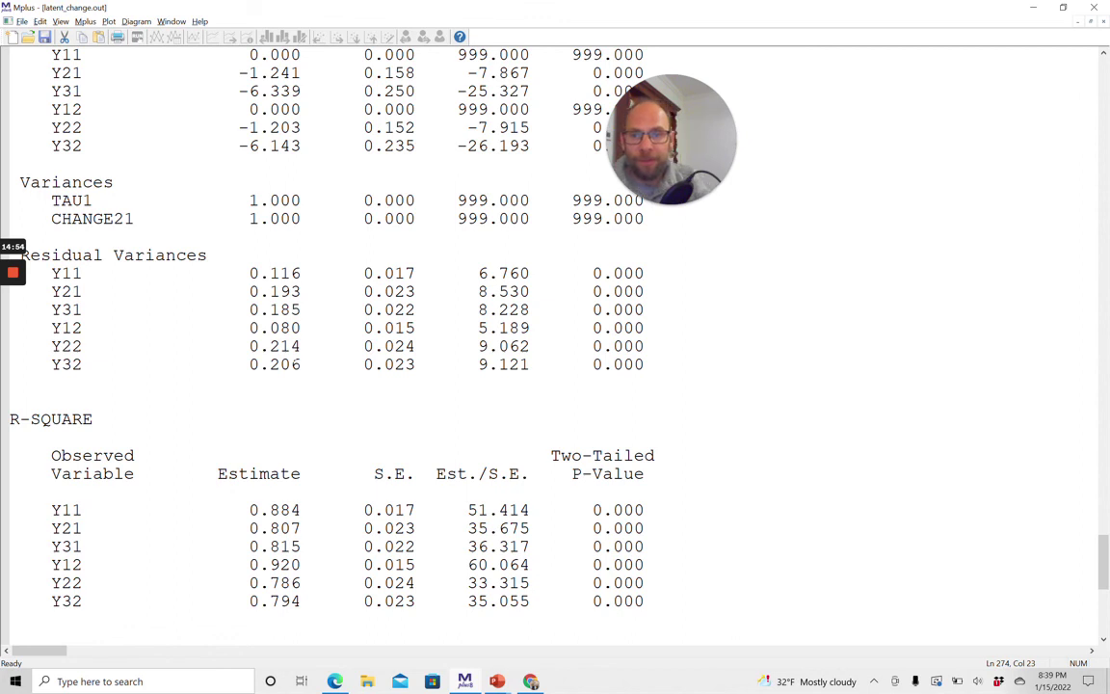
drag(301, 274, 251, 276)
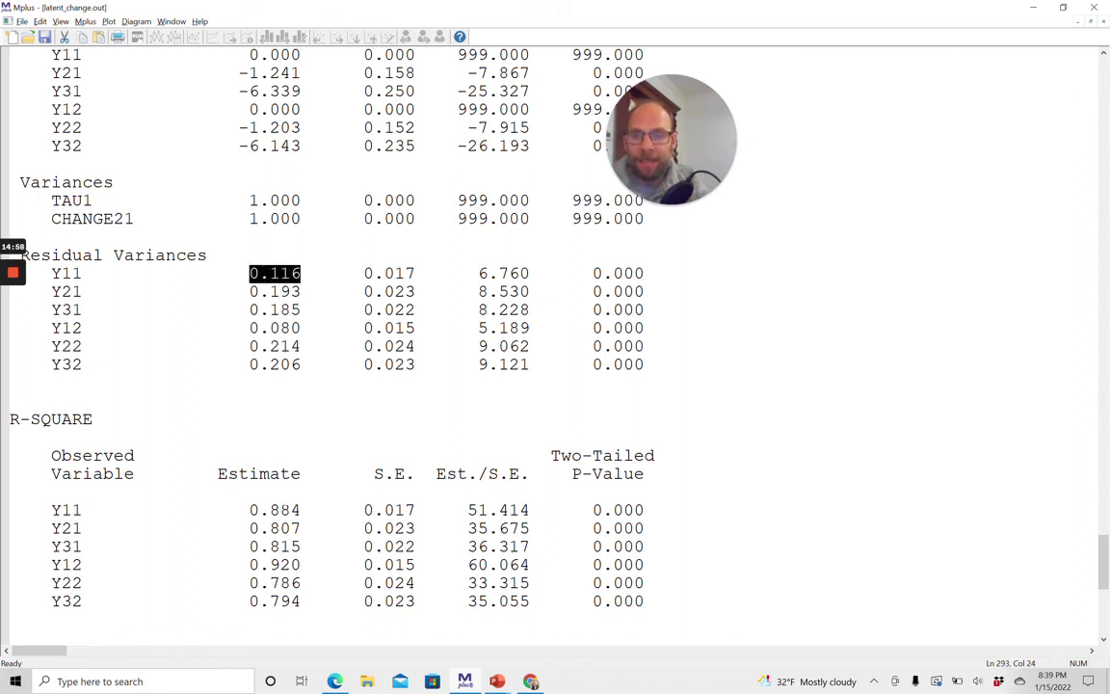
Alternate highlighting Y11's residual variance 0.116 and R-square 0.884, ending on 0.884.
click(312, 509)
drag(312, 510, 249, 510)
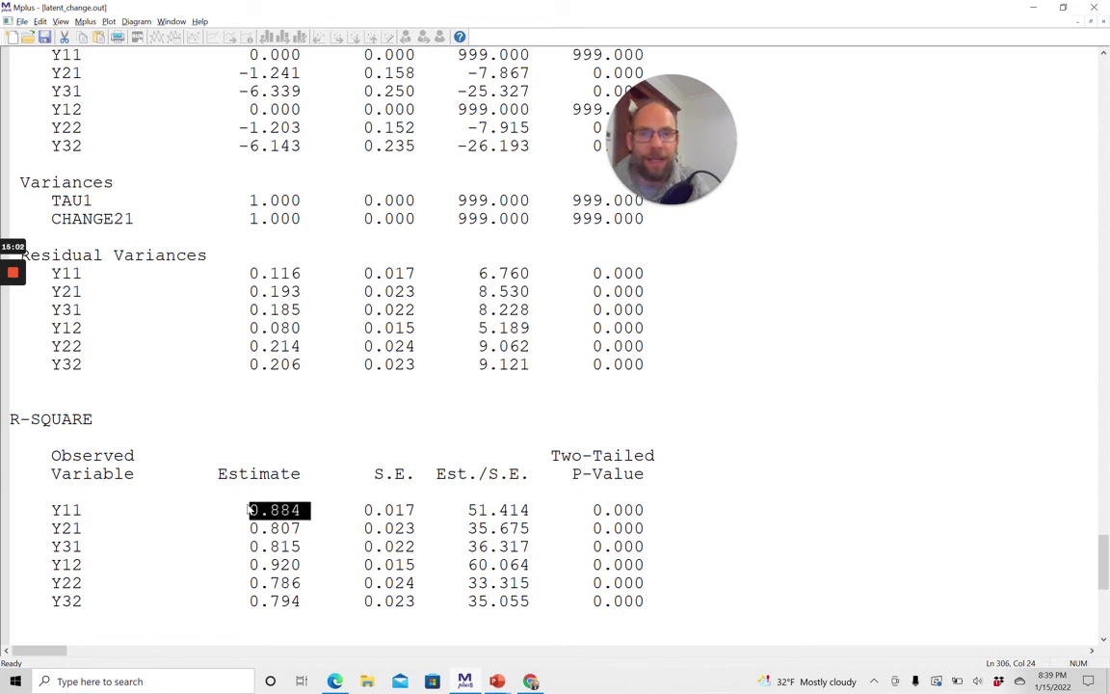
drag(301, 274, 252, 275)
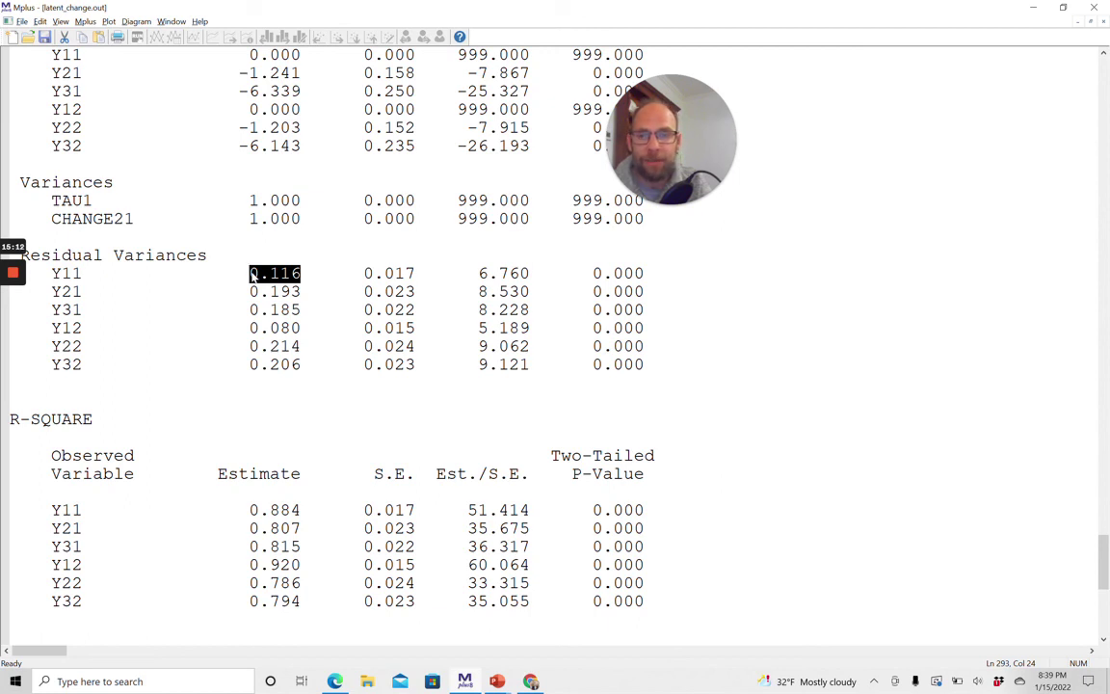
drag(310, 510, 240, 512)
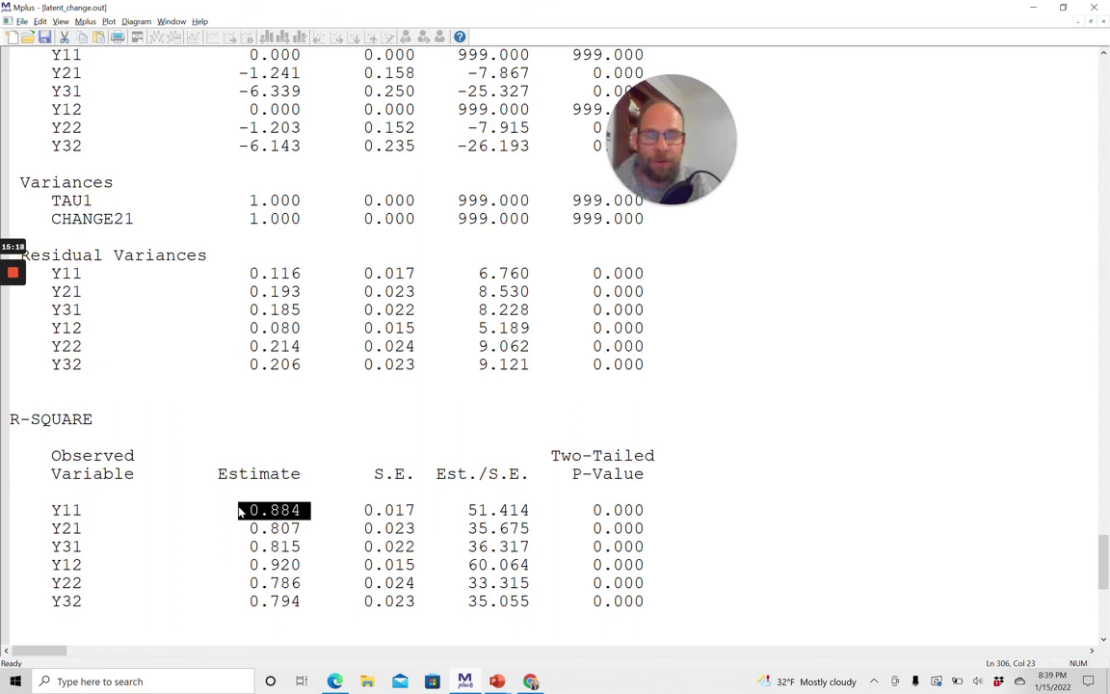
drag(311, 274, 224, 275)
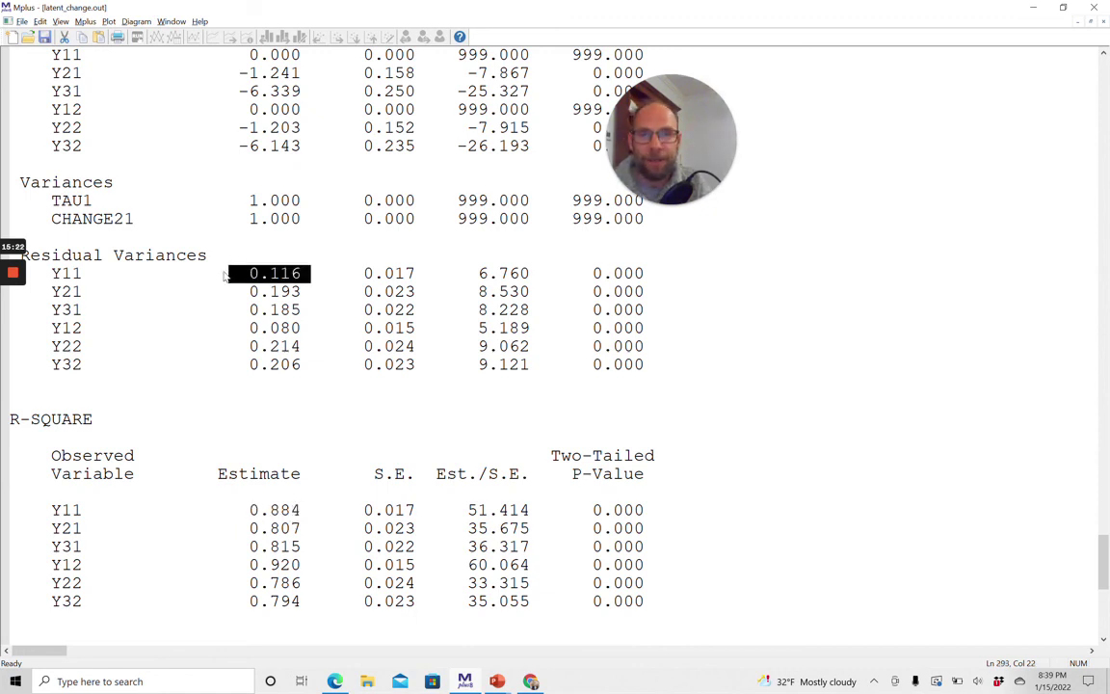
click(311, 510)
drag(311, 510, 243, 514)
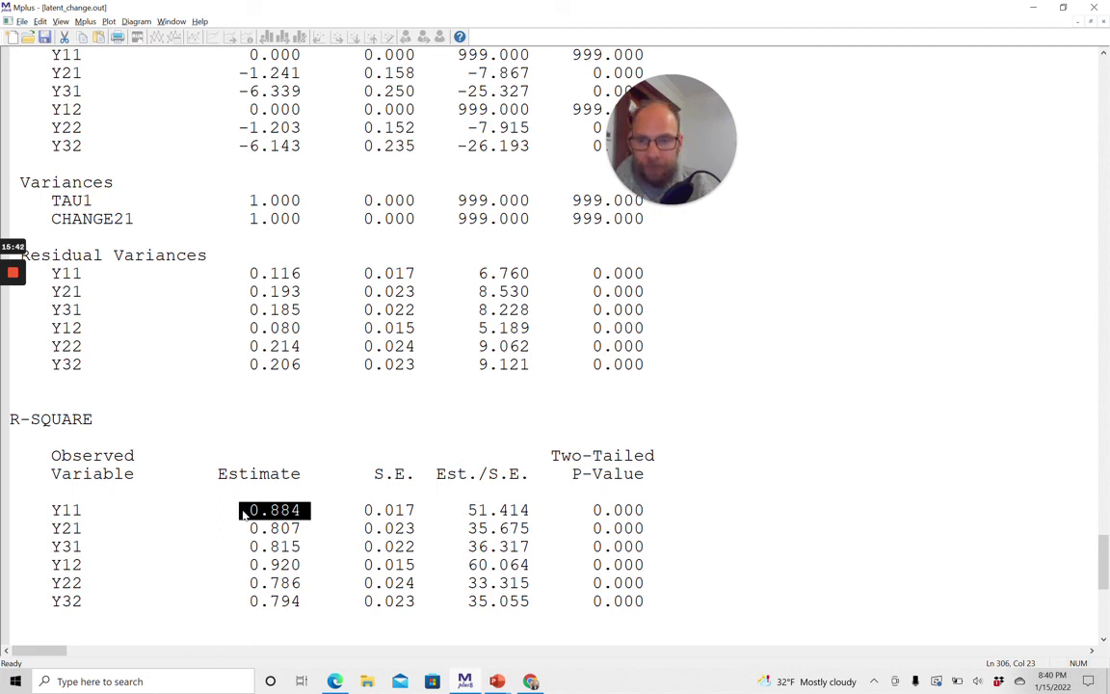
Highlight the R-square estimates for Y21 through Y32, from 0.807 to 0.794.
drag(301, 602, 250, 540)
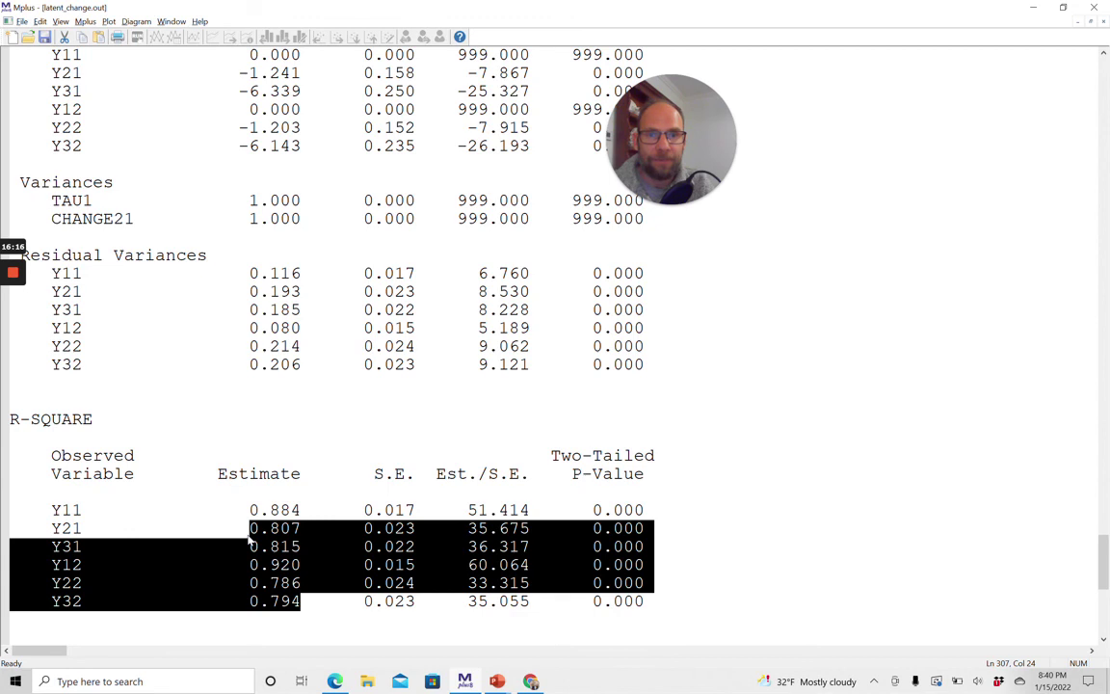
mouse_move(12, 274)
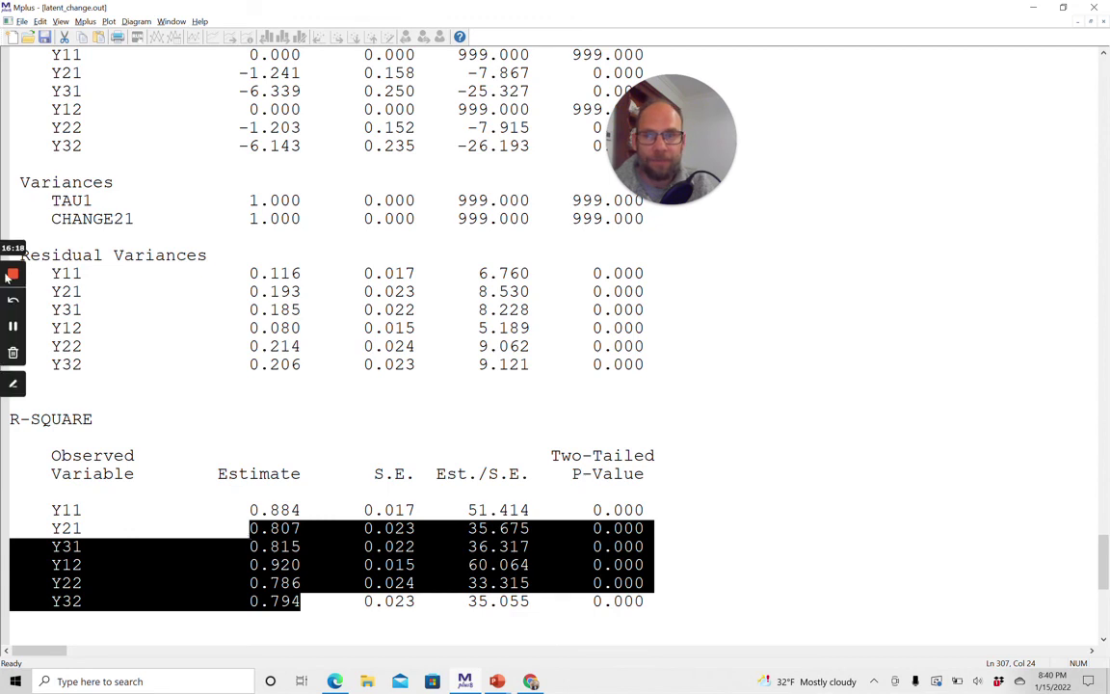